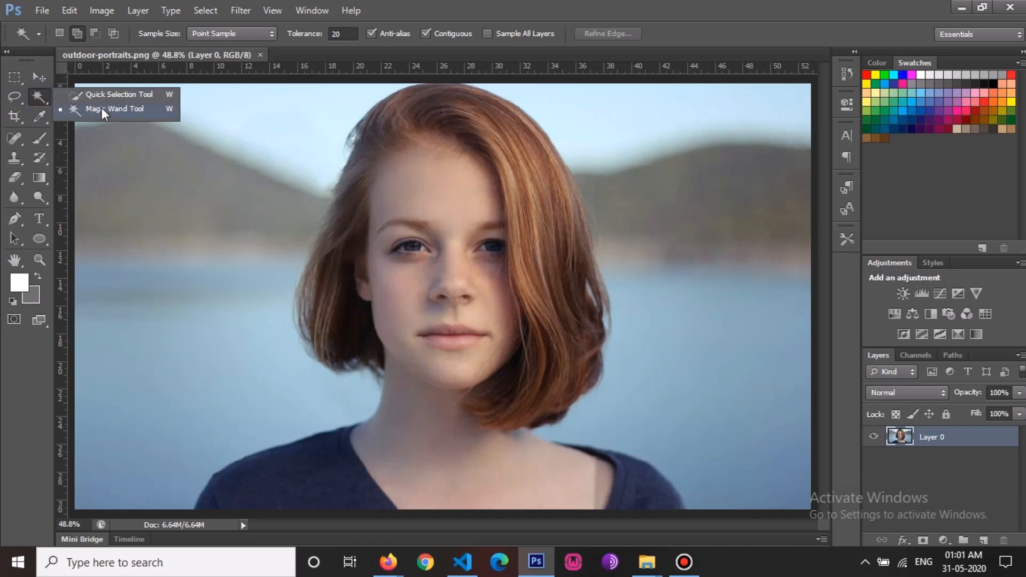
Step: Select the sky and hills left of the woman with the Magic Wand, using a tolerance of 20
left_click(102, 109)
left_click(343, 34)
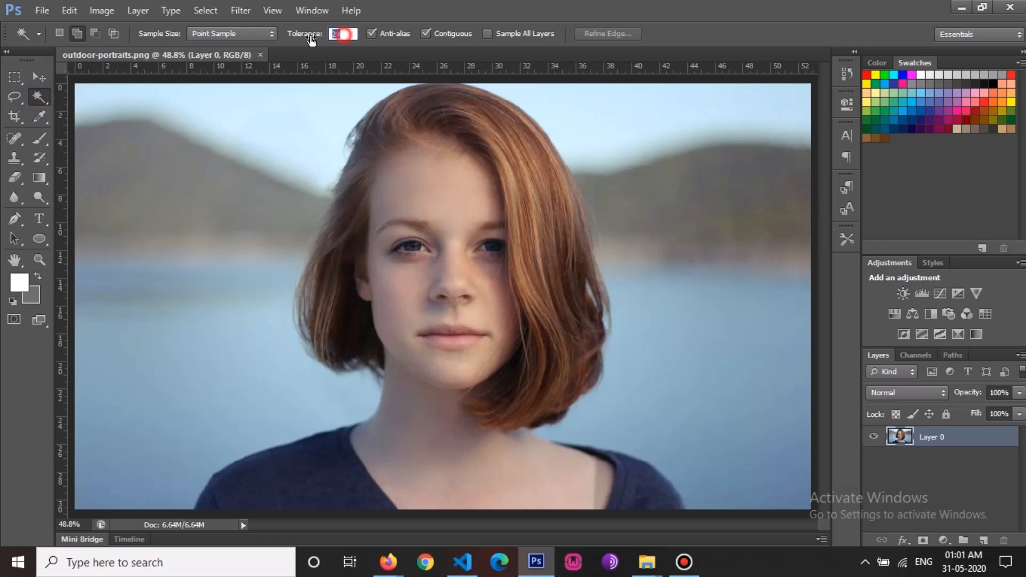
left_click(153, 195)
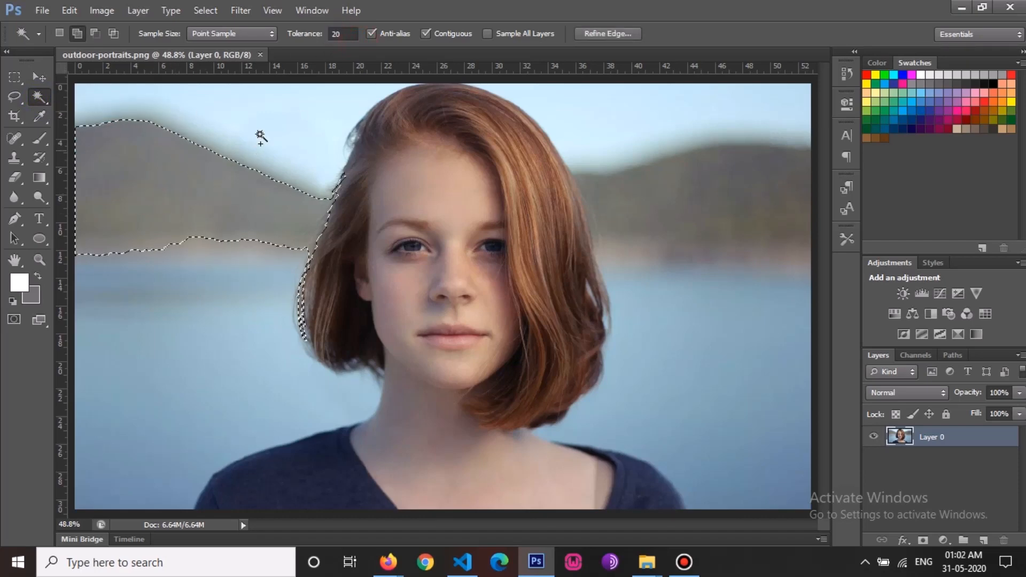
left_click(222, 131)
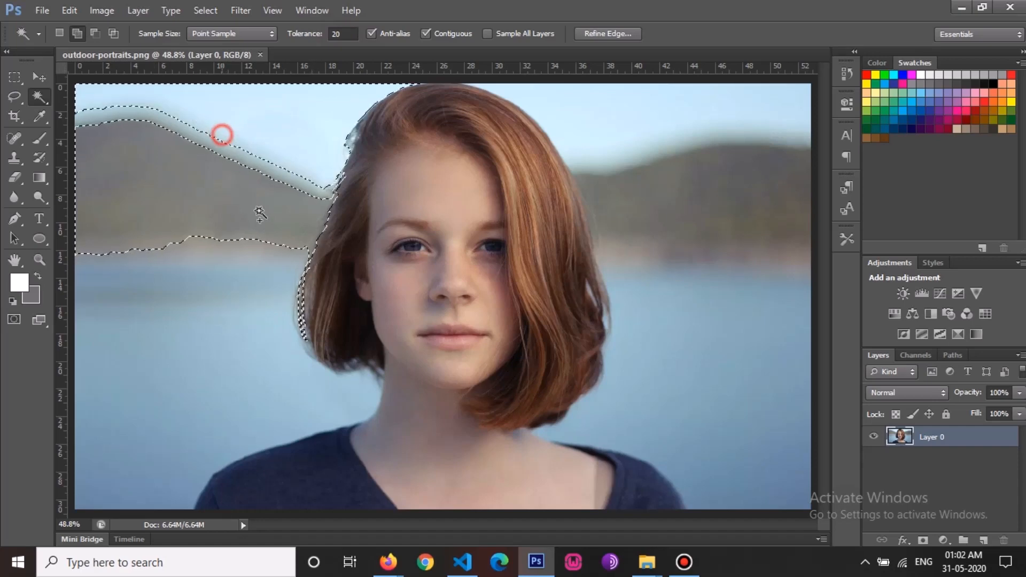
left_click(238, 151)
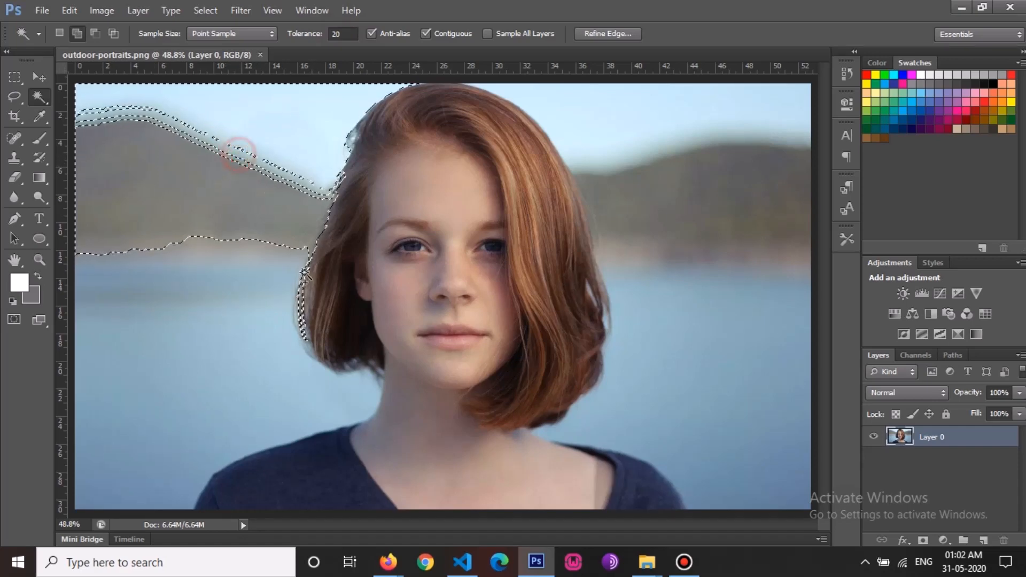
left_click(188, 137)
left_click(95, 112)
left_click(98, 126)
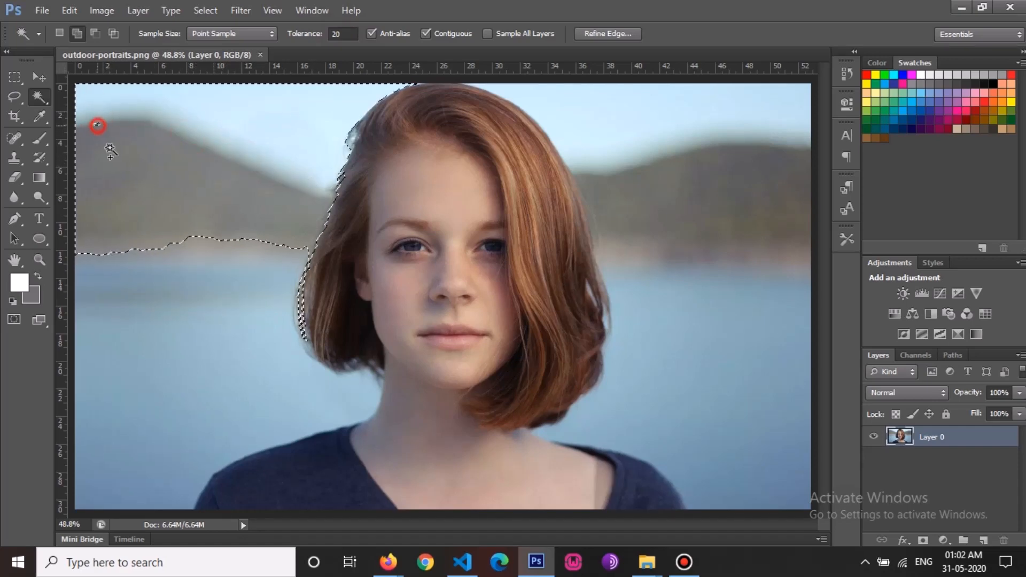
Step: Add the shoreline and lake left of the woman to the Magic Wand selection, down to her shoulder
left_click(133, 306)
left_click(255, 266)
left_click(155, 251)
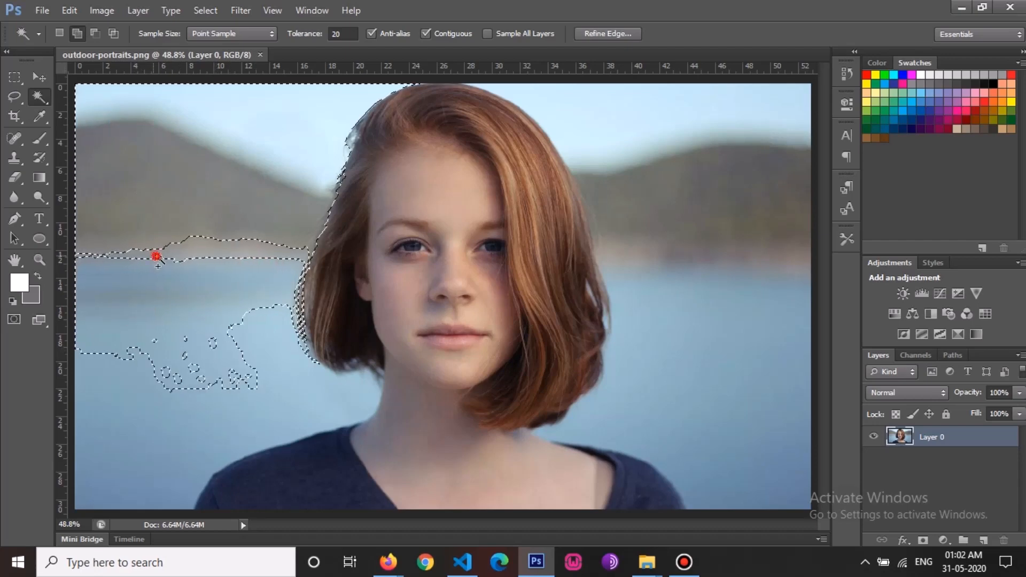
left_click(190, 235)
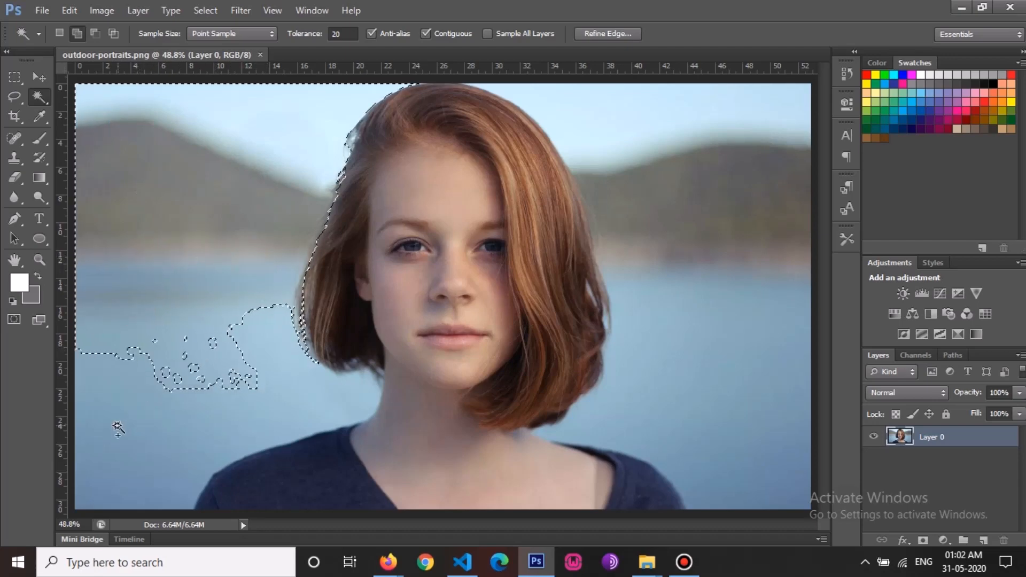
left_click(207, 346)
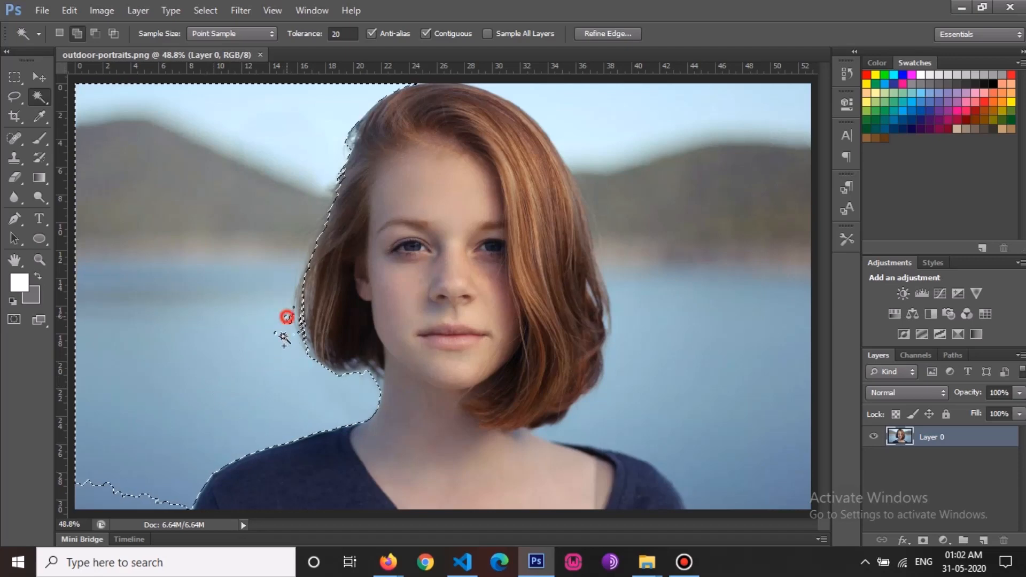
Step: Add the hills and sky right of the woman to the selection, including the band along the ridge
left_click(770, 211)
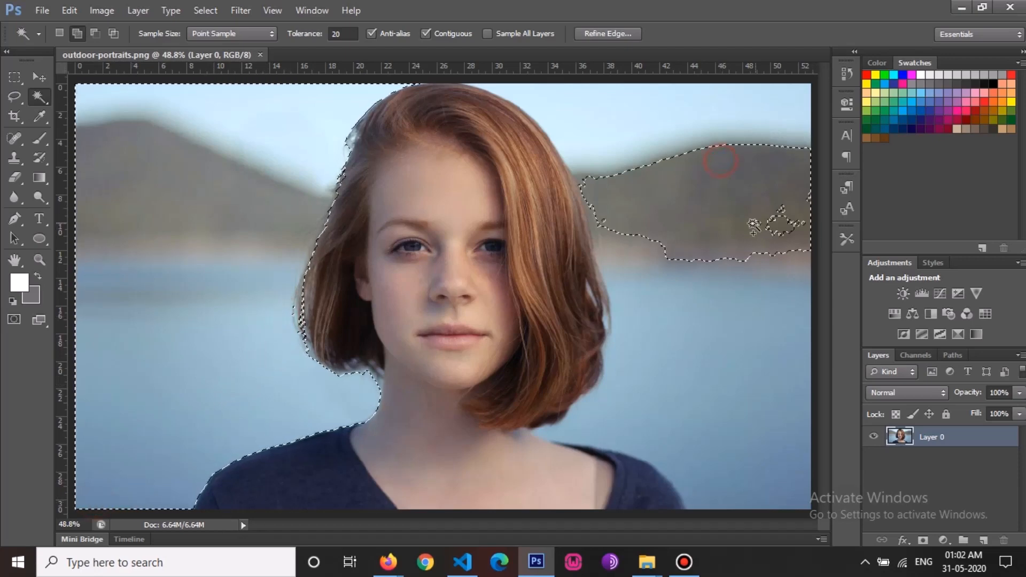
left_click(620, 108)
left_click(580, 181)
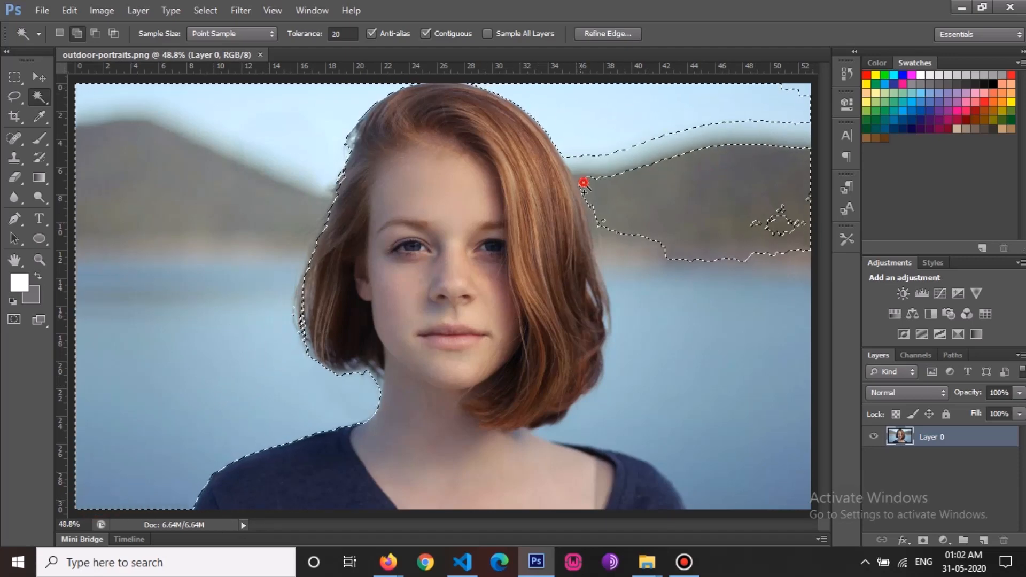
left_click(598, 161)
left_click(652, 160)
left_click(637, 160)
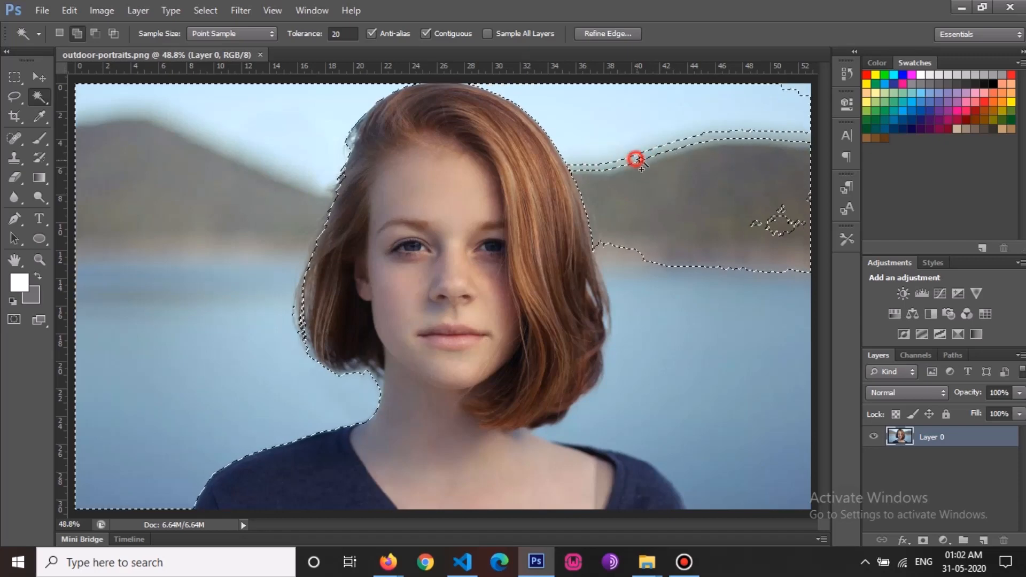
left_click(793, 141)
left_click(785, 131)
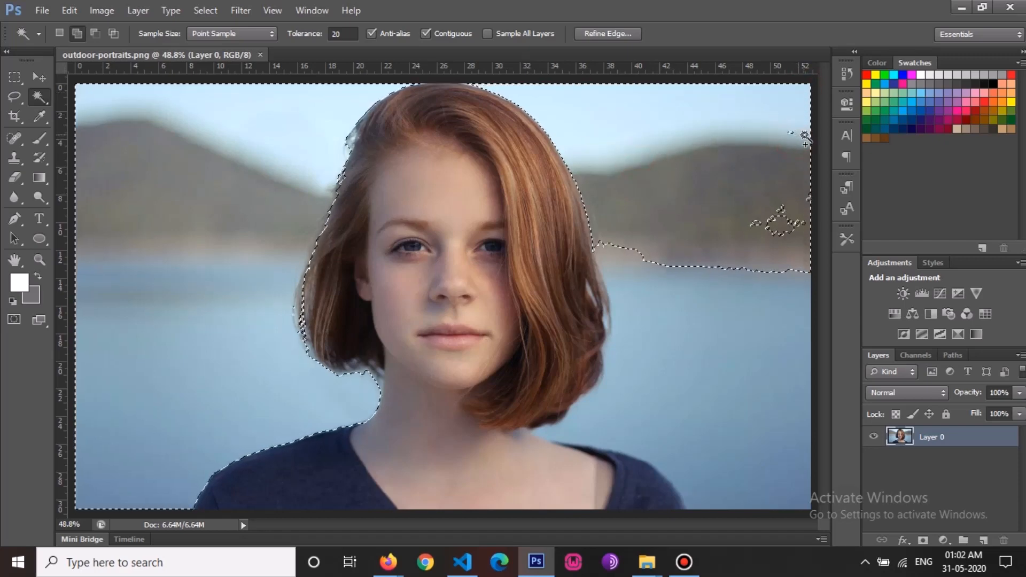
Step: Add the shoreline and lake right of the woman to the selection, including the small leftover patches
left_click(683, 271)
left_click(623, 265)
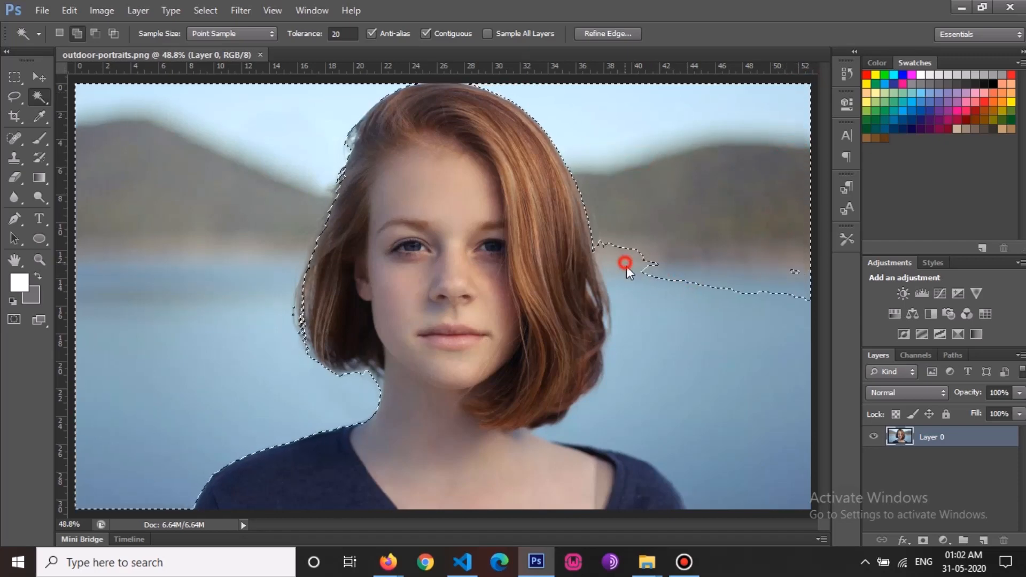
left_click(682, 332)
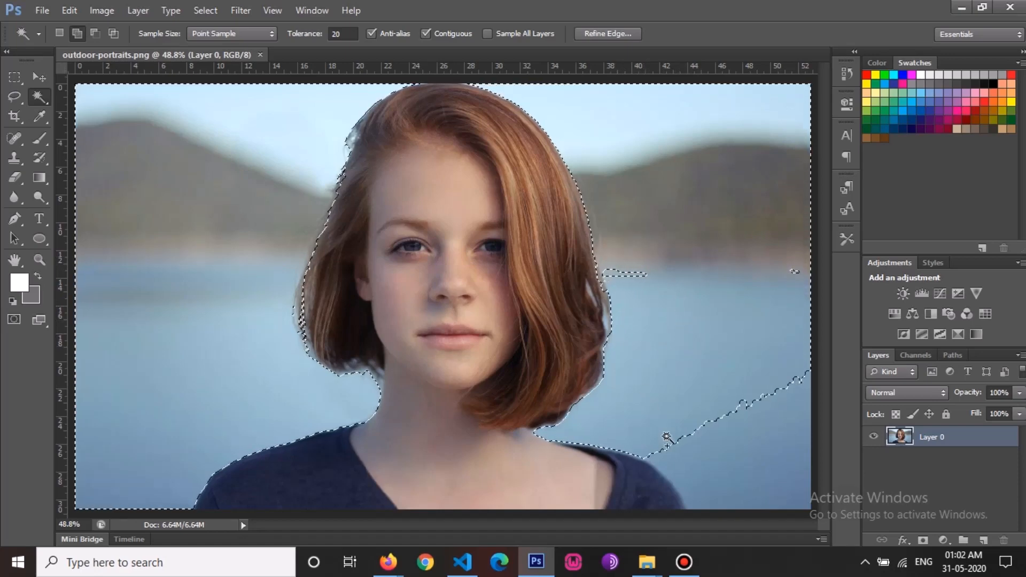
left_click(704, 470)
left_click(784, 501)
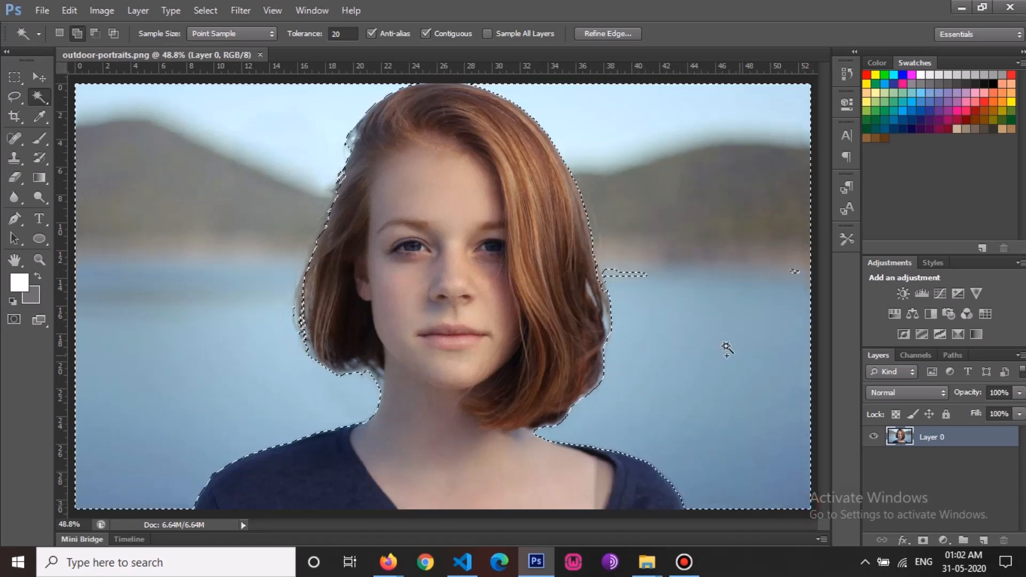
left_click(618, 271)
left_click(795, 271)
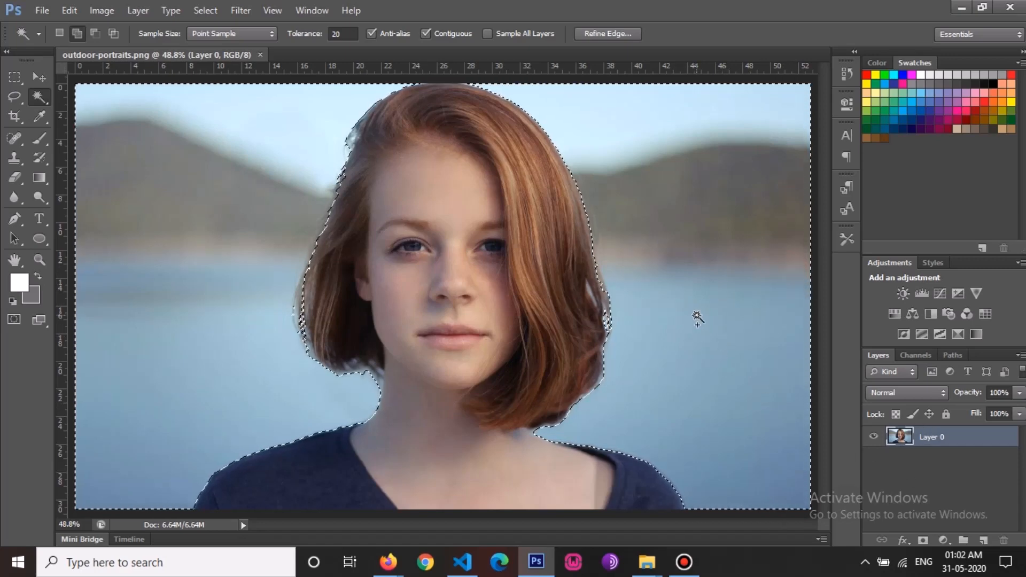
Step: Delete the selected background from Layer 0 and clear the selection
left_click(677, 287)
right_click(677, 287)
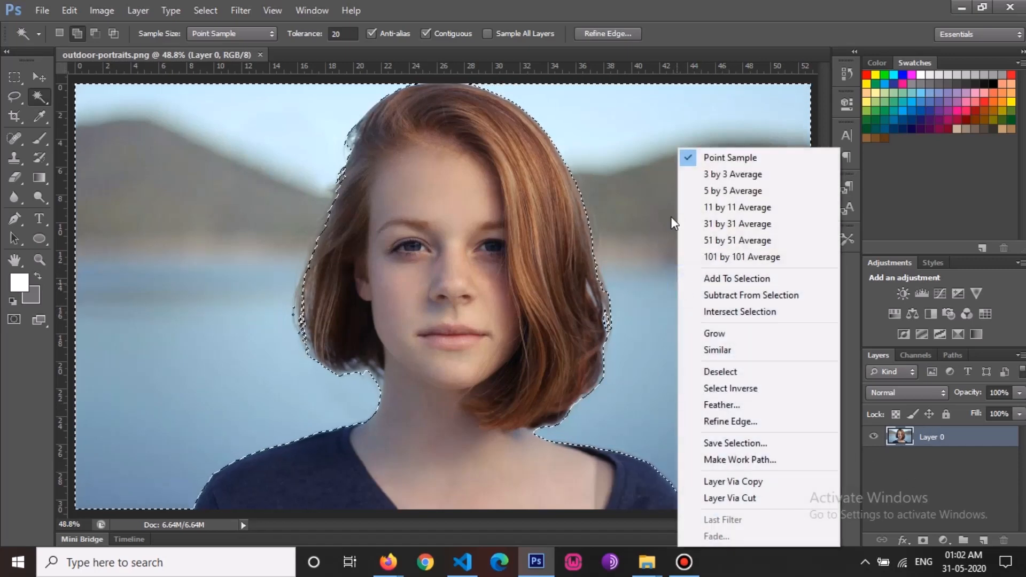
left_click(43, 78)
left_click(43, 78)
right_click(705, 362)
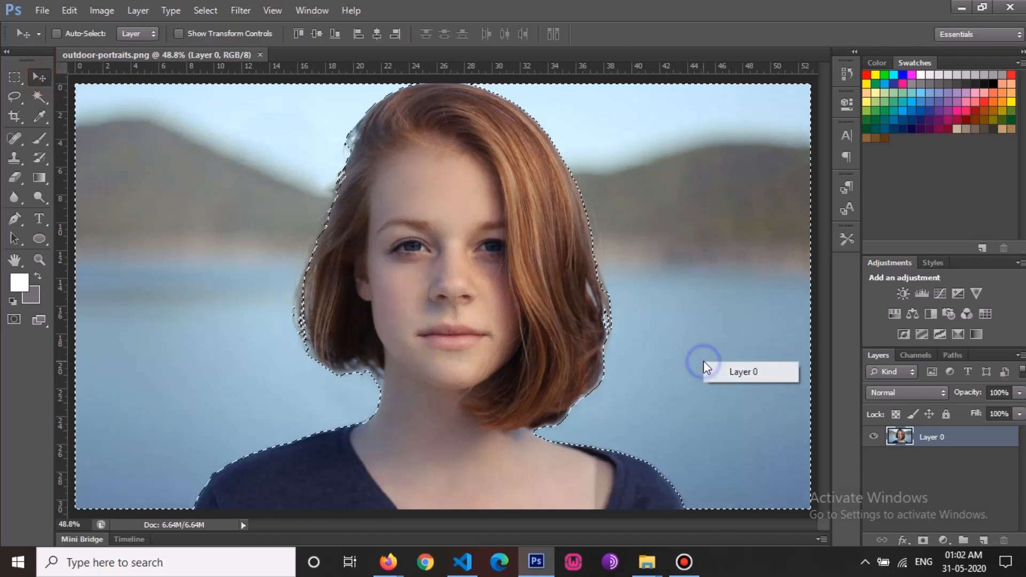
left_click(707, 283)
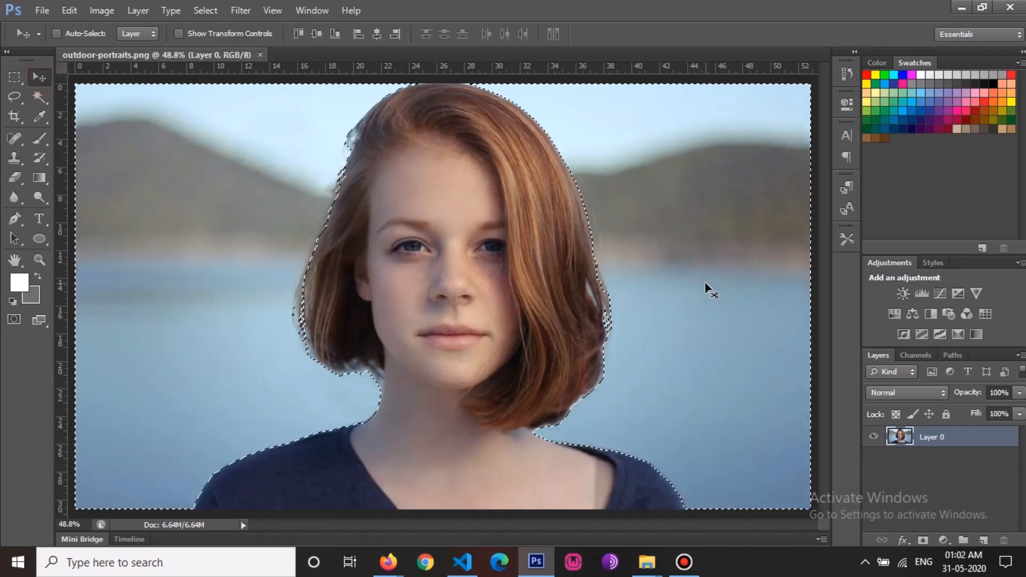
key("Delete")
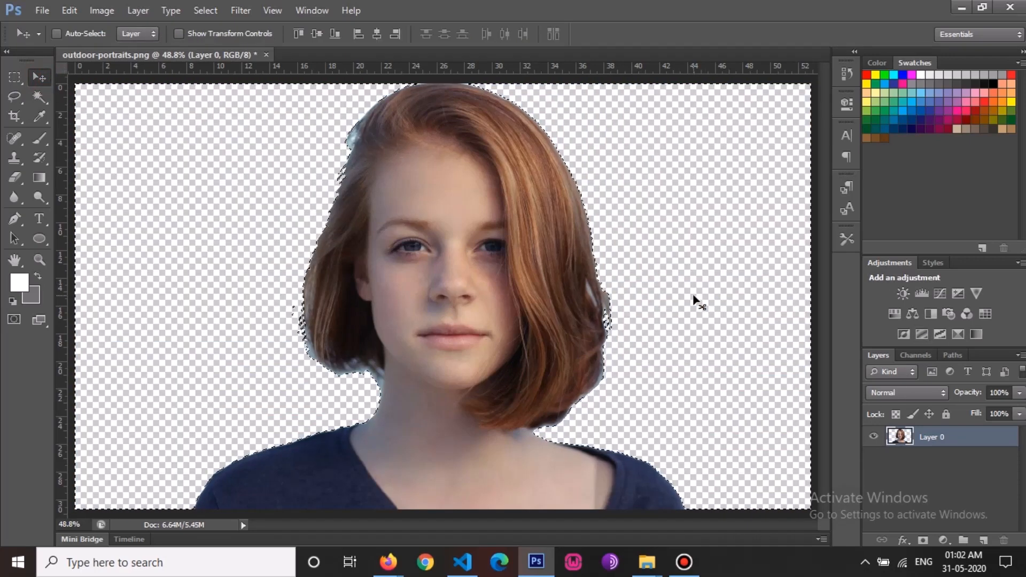
key("ctrl+d")
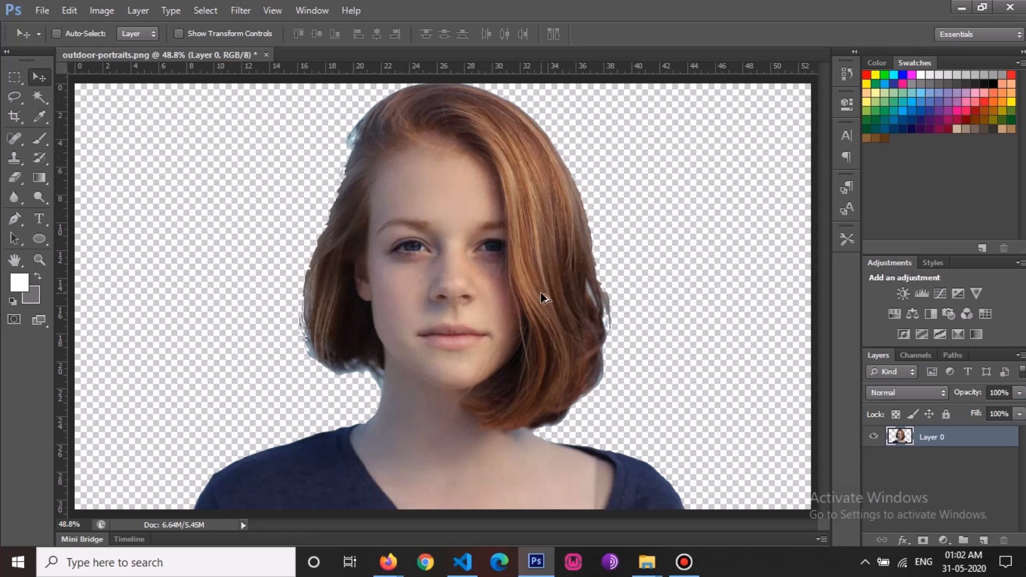
Step: Undo the background deletion and clear the restored selection
key("ctrl+alt+z")
key("ctrl+alt+z")
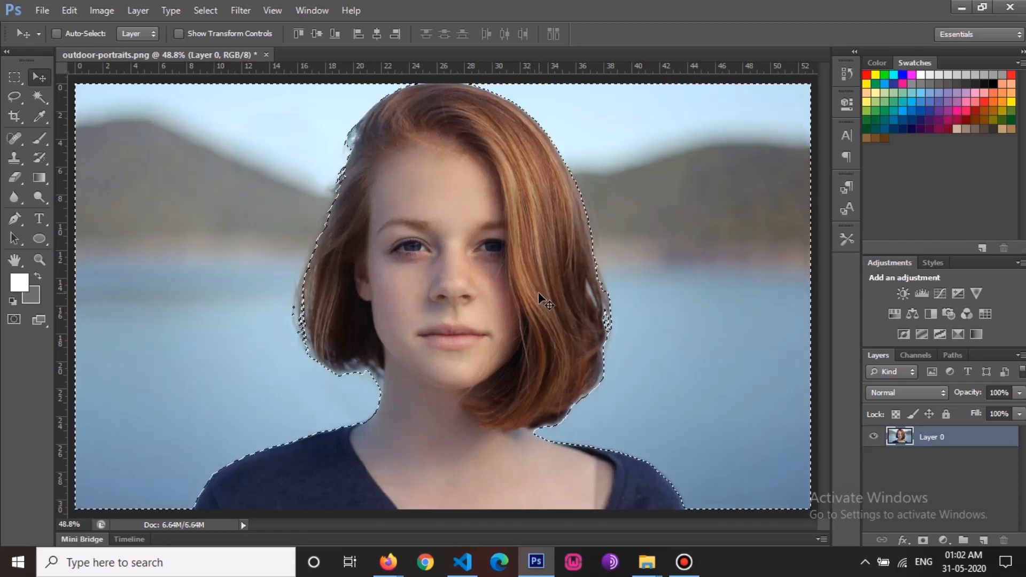
key("ctrl+d")
Step: Select the background on both sides of the woman with the Quick Selection Tool at brush size 33
left_click_drag(39, 96, 98, 110)
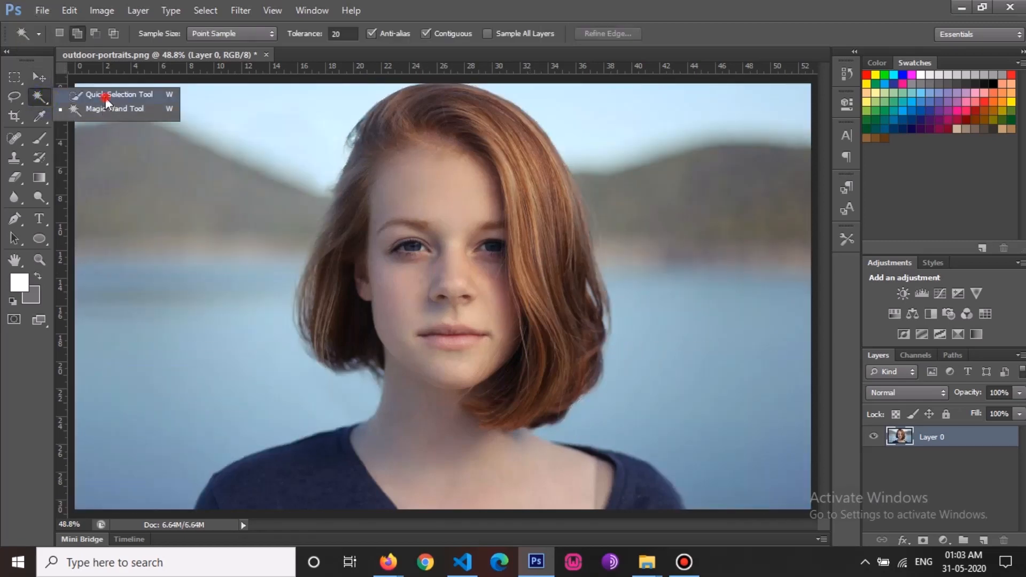
left_click(105, 96)
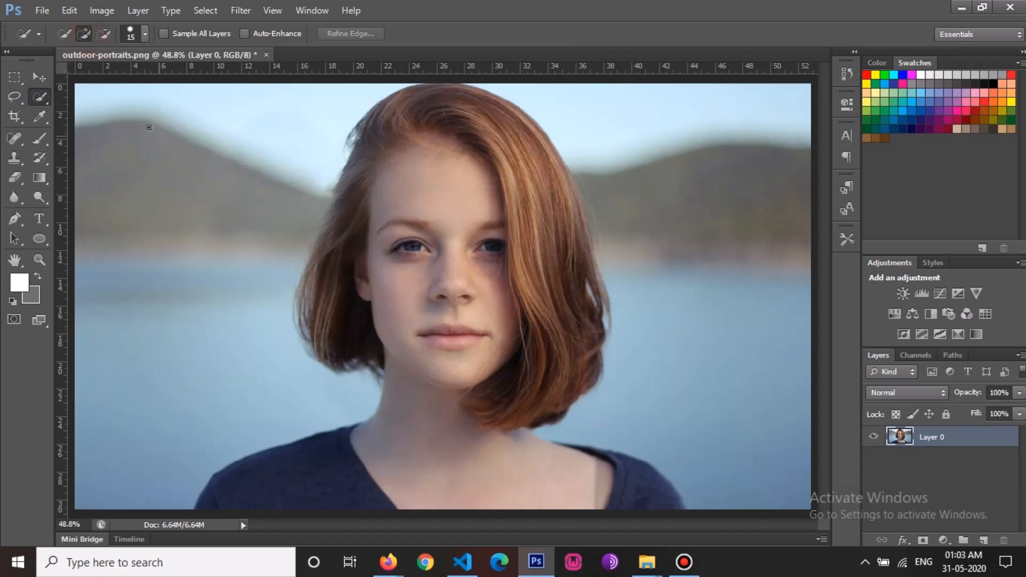
left_click(145, 35)
left_click(347, 28)
mouse_move(204, 151)
left_mouse_down()
mouse_move(179, 194)
mouse_move(163, 303)
left_mouse_up()
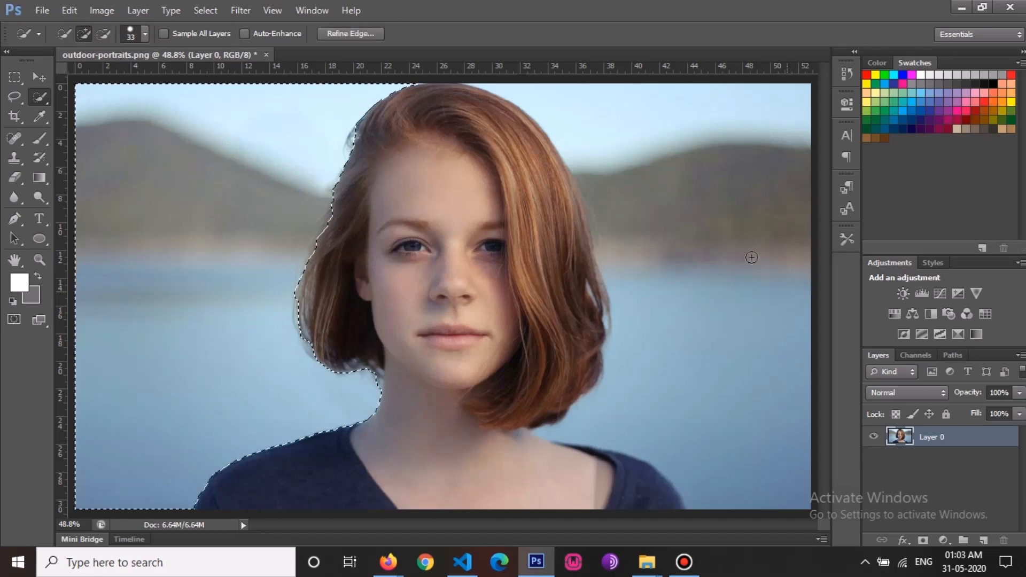
mouse_move(542, 91)
left_mouse_down()
mouse_move(653, 126)
mouse_move(710, 241)
mouse_move(732, 361)
mouse_move(688, 230)
mouse_move(646, 373)
left_mouse_up()
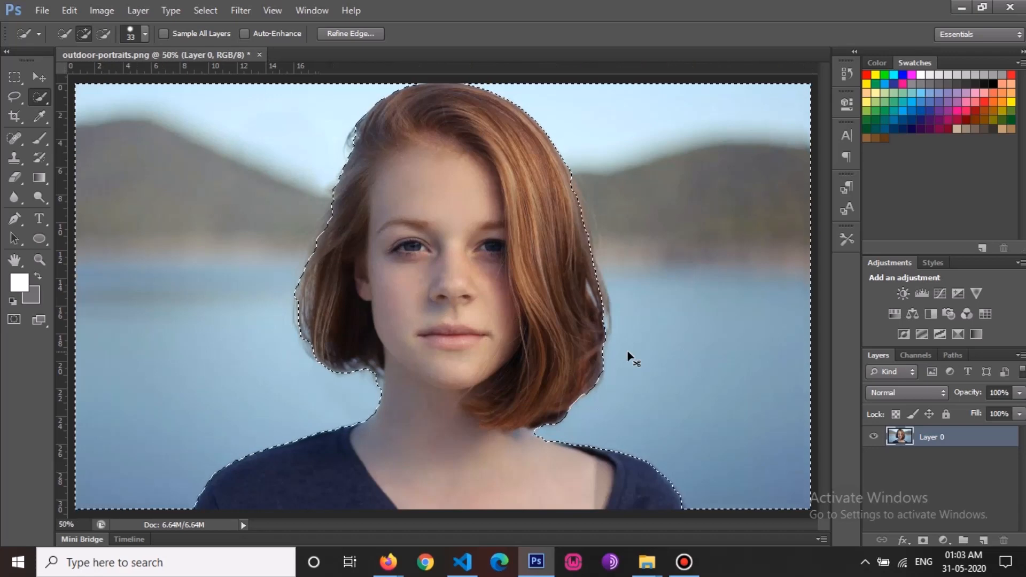
Step: Subtract the stray hair along the left side of the woman's head from the selection with a 6 px brush
key("ctrl+plus")
key("ctrl+plus")
key("ctrl+plus")
scroll(365, 248, "up", 5)
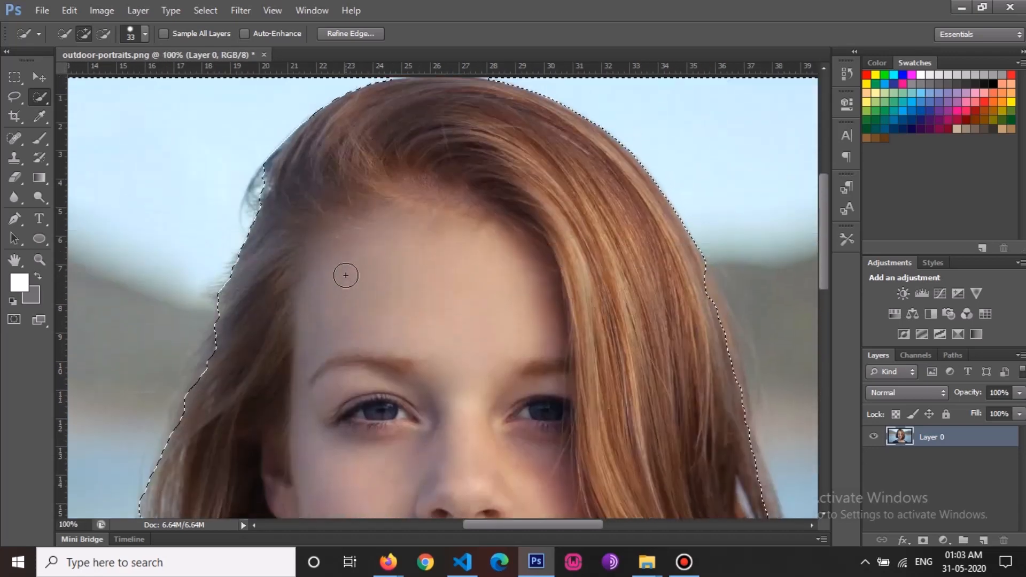
left_click(145, 34)
left_click_drag(84, 75, 70, 76)
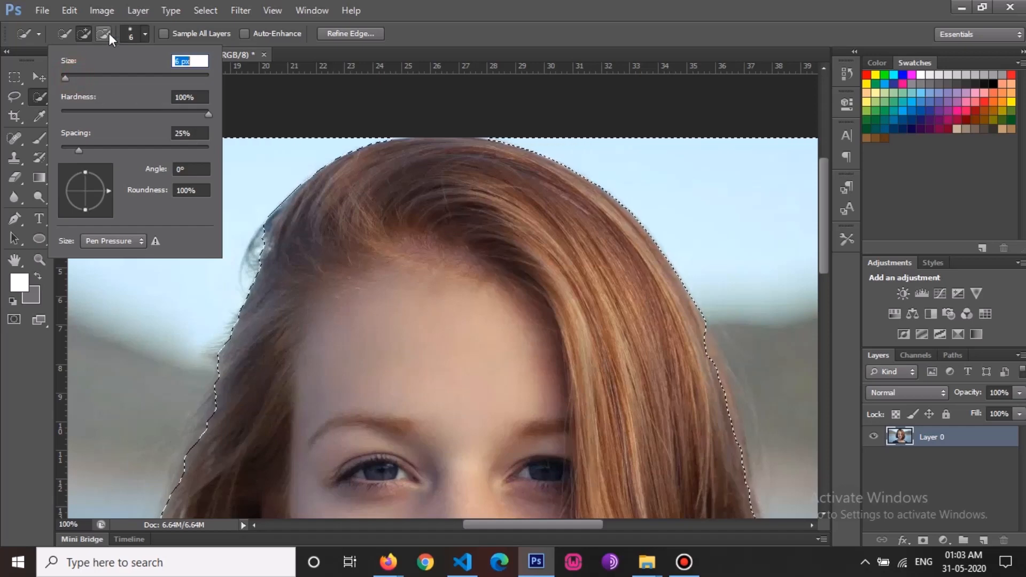
left_click(104, 34)
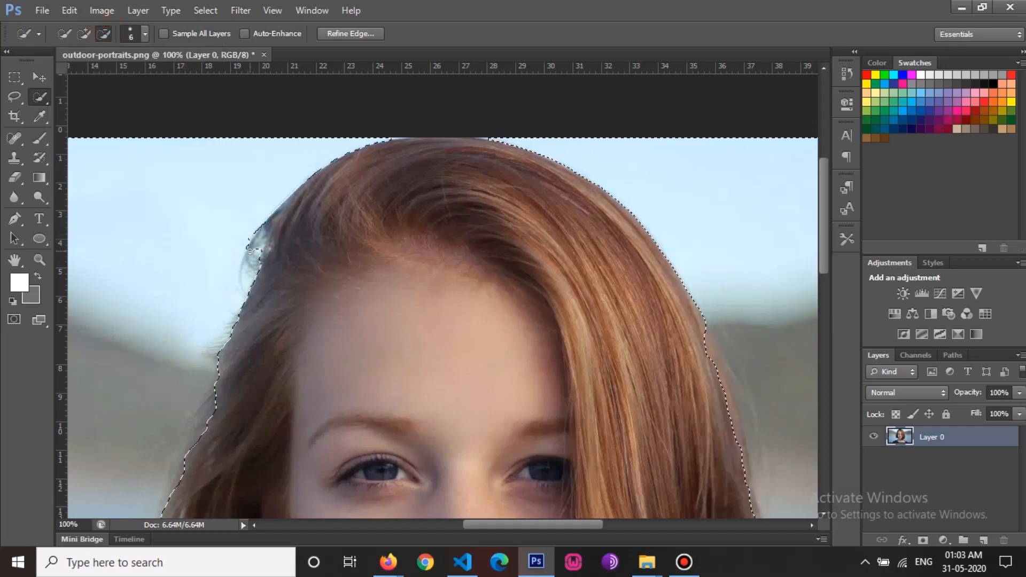
scroll(247, 278, "down", 3)
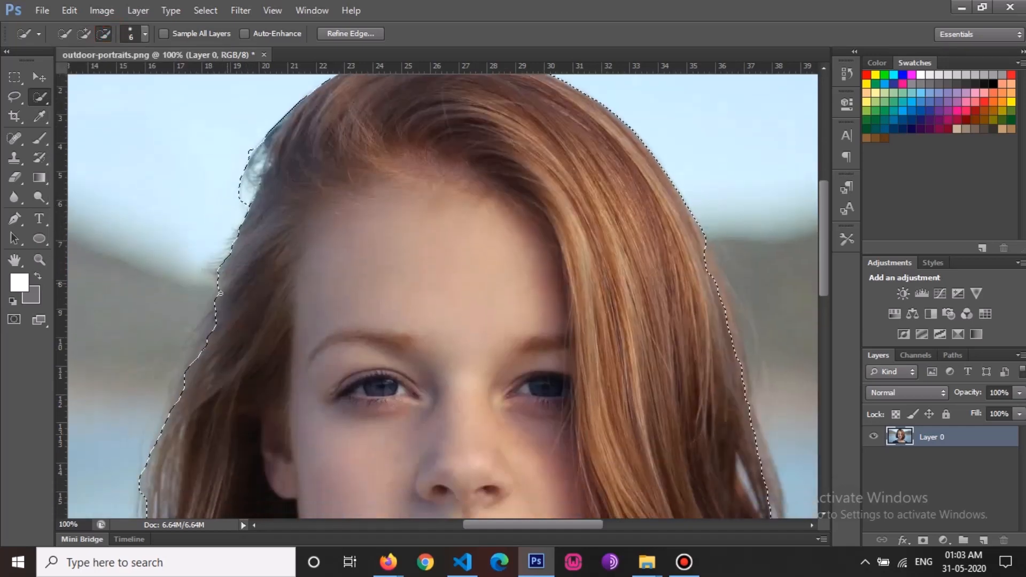
scroll(173, 373, "down", 5)
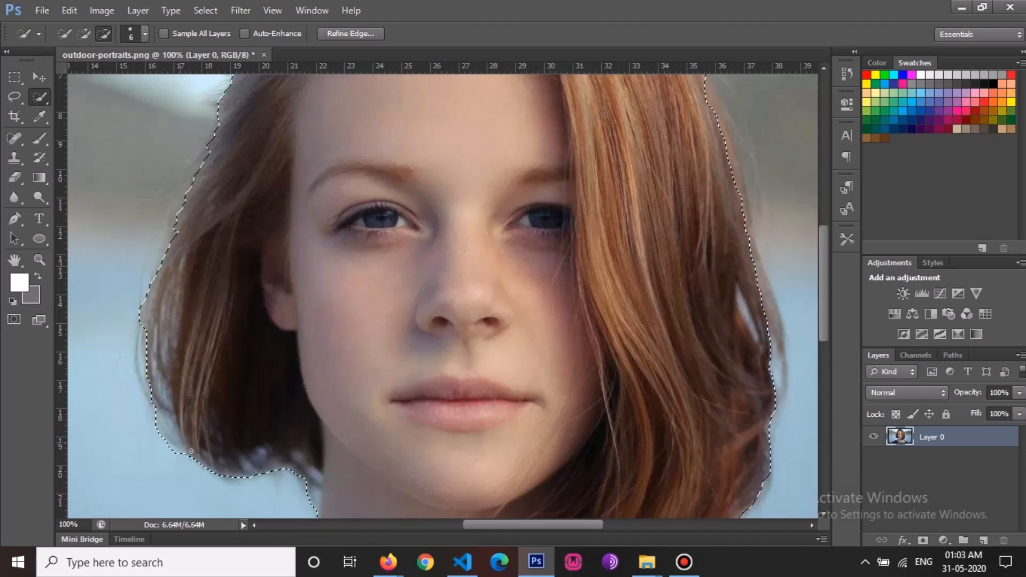
scroll(191, 451, "down", 5)
Step: Subtract the outer hair strands on the right side of the woman's head from the background selection
scroll(749, 200, "up", 4)
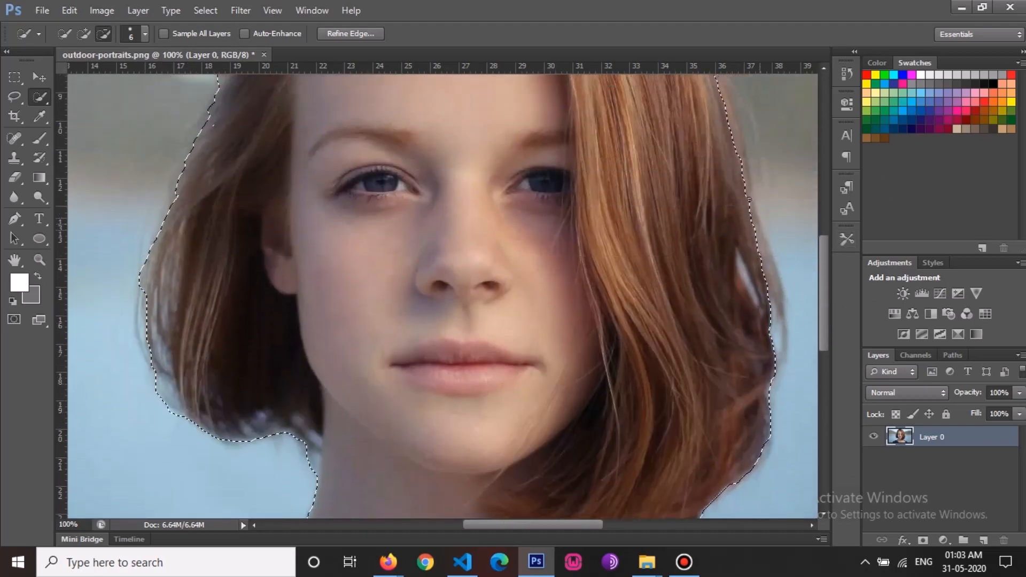
scroll(750, 199, "up", 4)
left_click(703, 160)
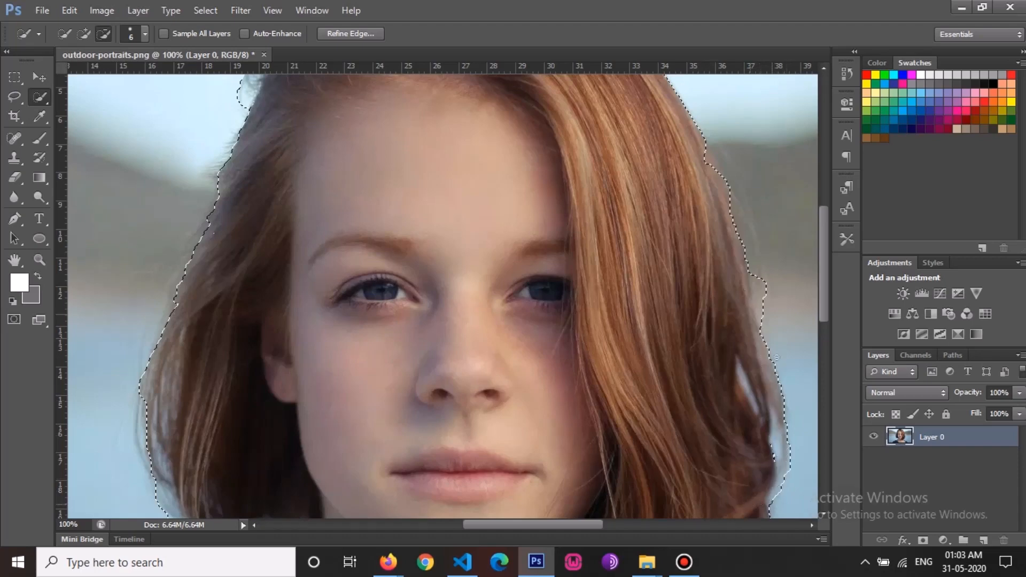
scroll(776, 357, "down", 10)
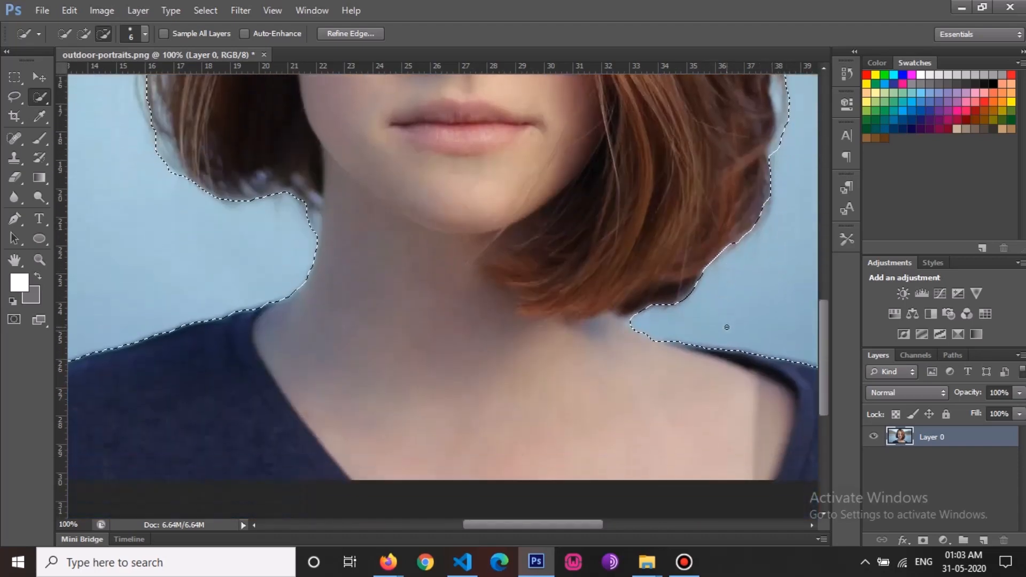
key("ctrl+0")
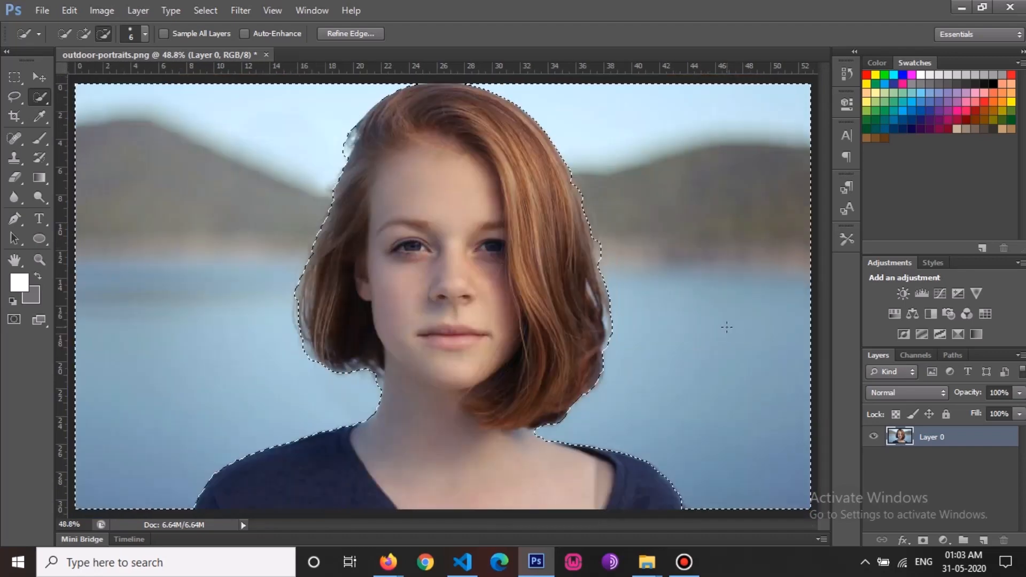
Step: Open Refine Edge for the background selection and switch the preview to Overlay
left_click(240, 11)
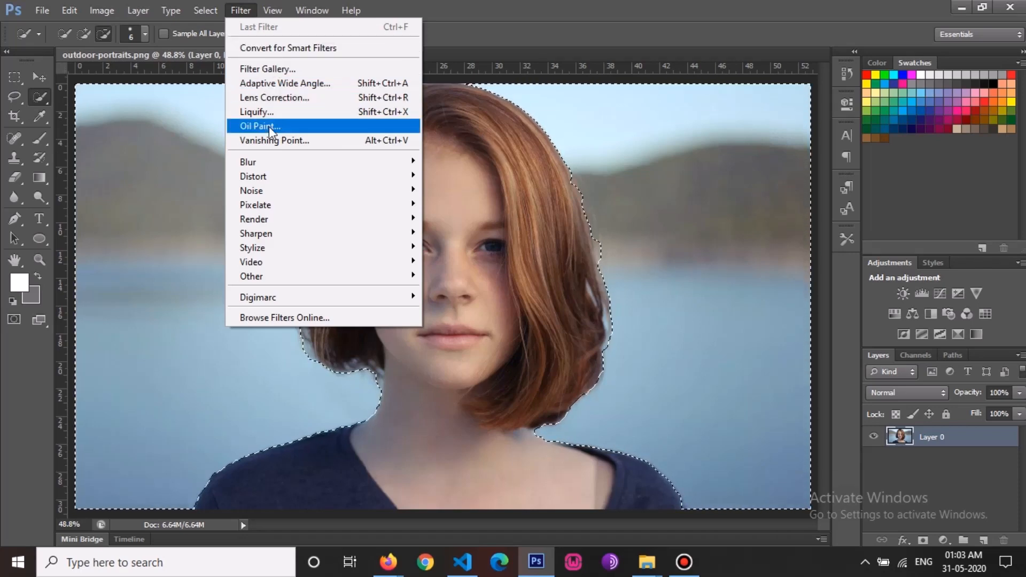
mouse_move(206, 11)
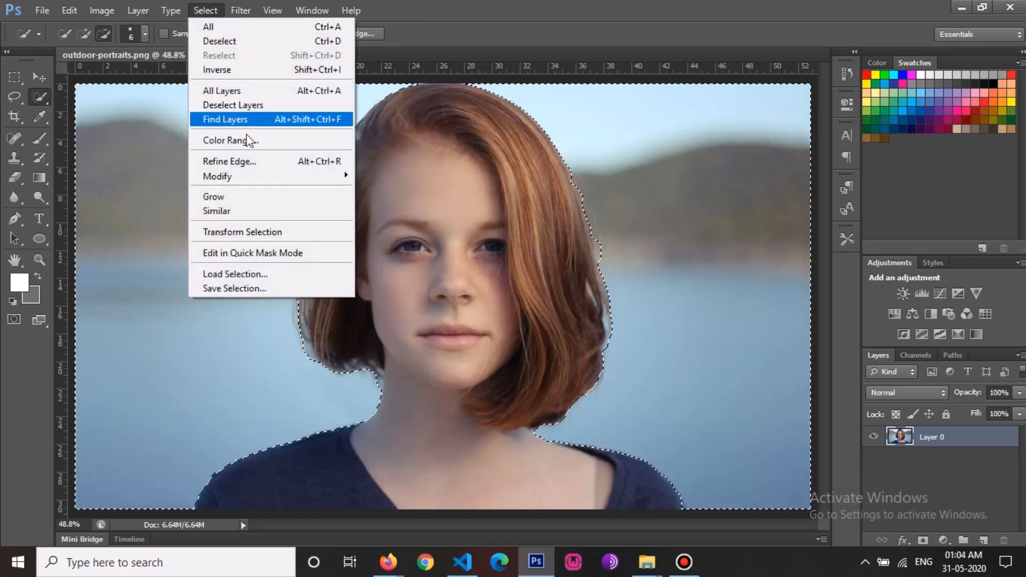
left_click(240, 160)
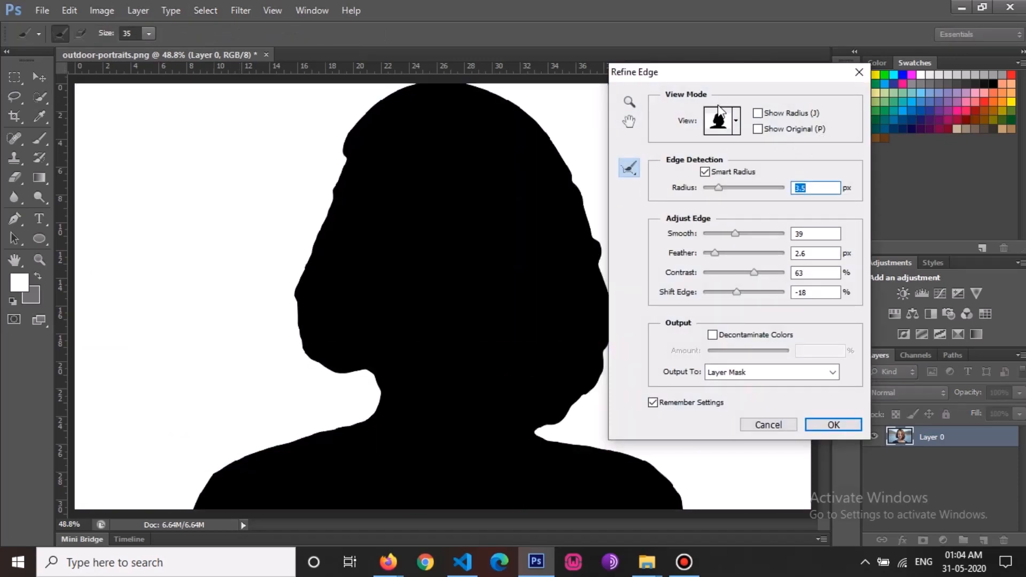
left_click(720, 110)
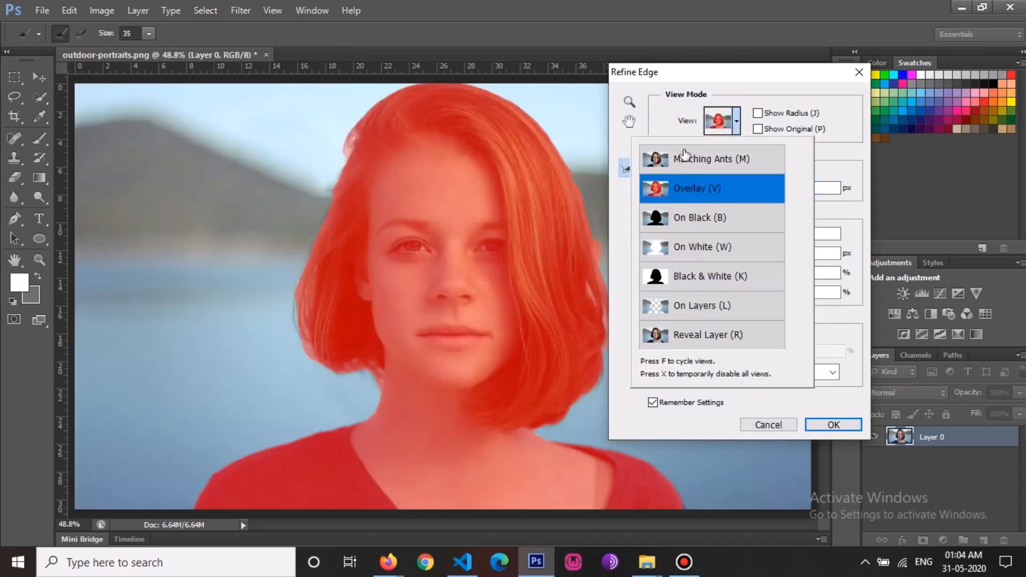
left_click(738, 69)
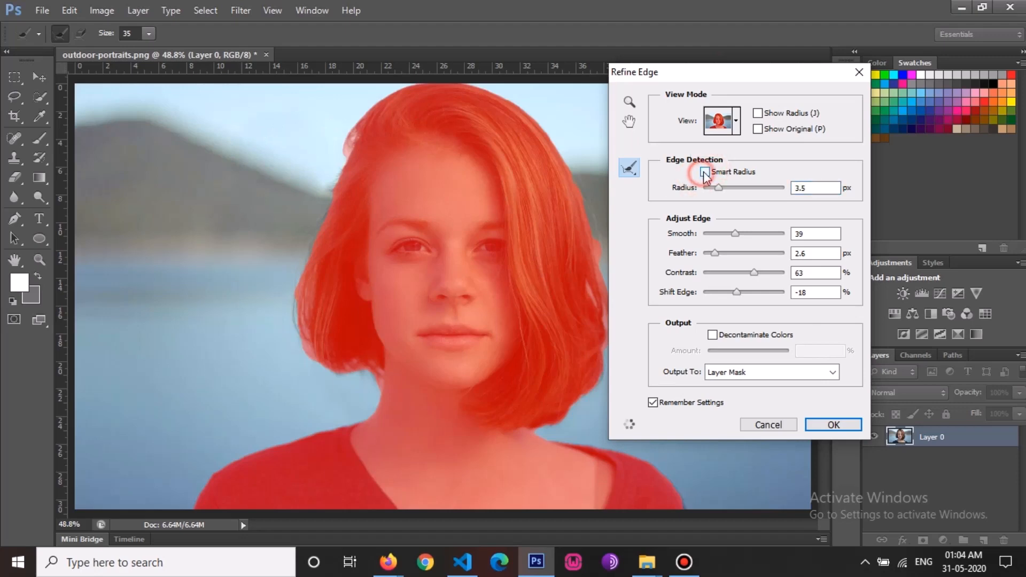
Step: Brush over the hair edges on both sides of the woman's head with the size 35 Refine Radius brush
left_click_drag(355, 129, 337, 185)
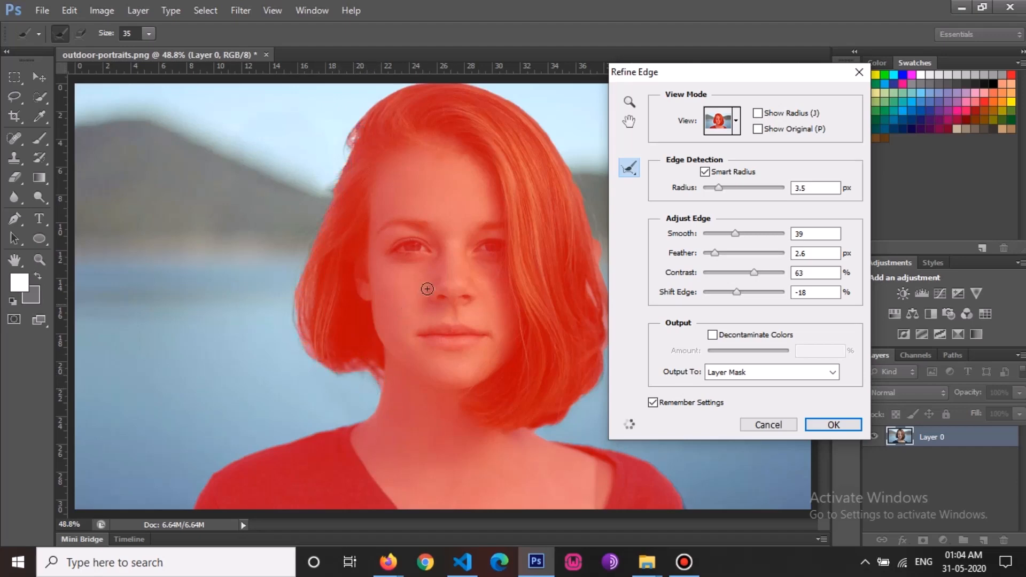
left_click_drag(673, 79, 752, 95)
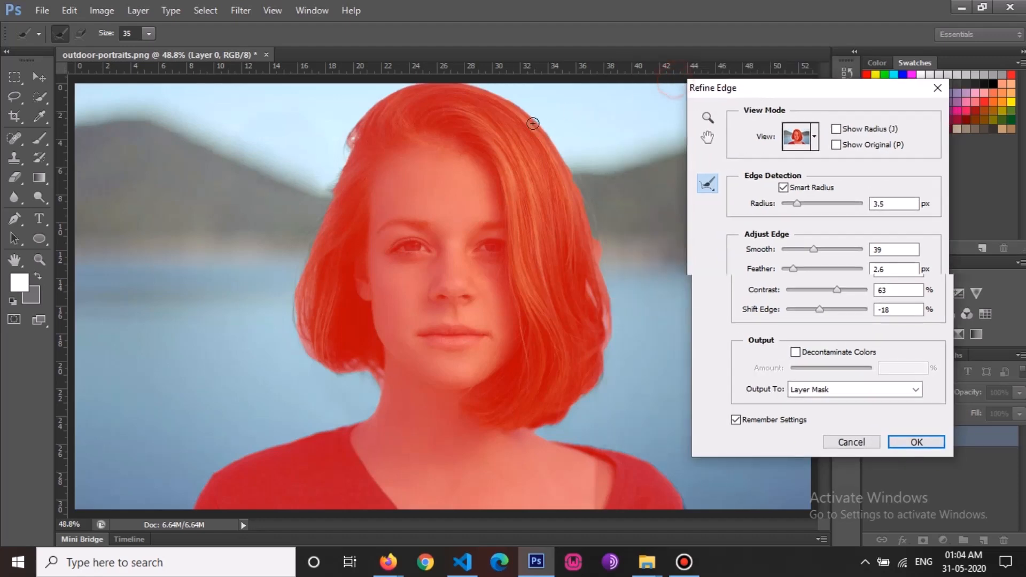
left_click_drag(543, 114, 559, 166)
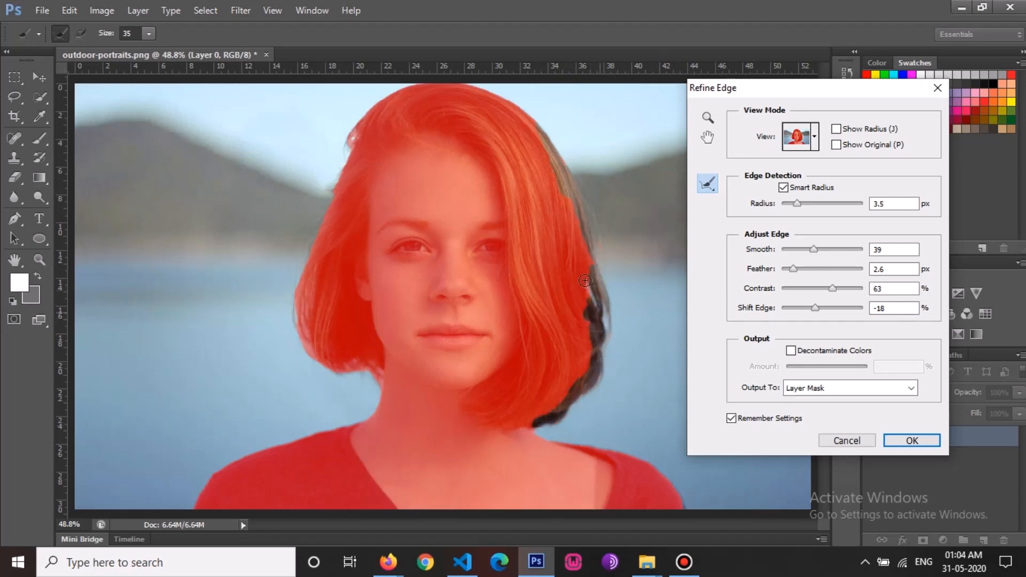
mouse_move(584, 281)
left_mouse_down()
mouse_move(587, 294)
mouse_move(612, 289)
left_mouse_up()
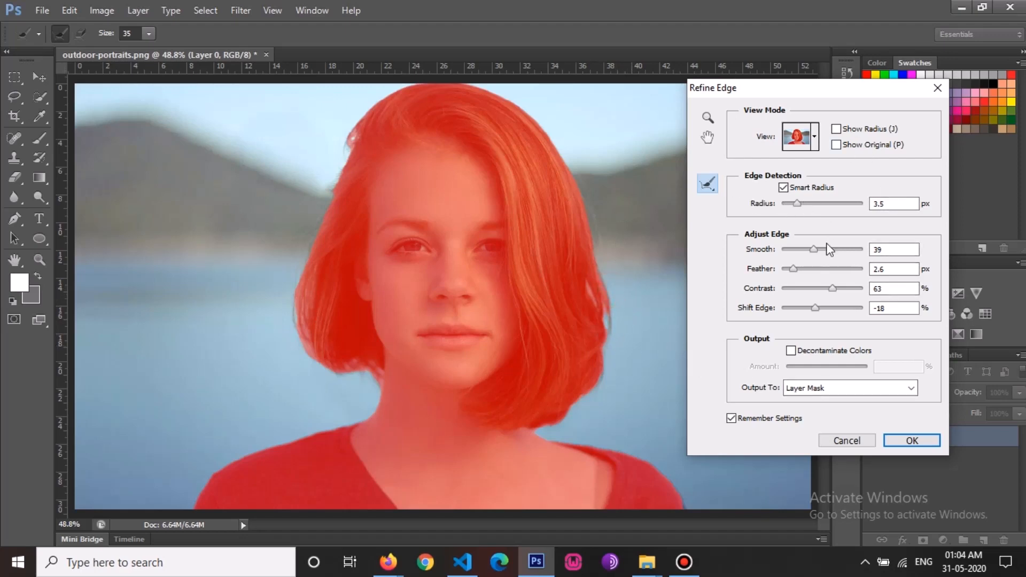
Step: Switch the refinement preview to Black & White and set Smooth to 54, Feather to 2.8 px and Contrast to 52%
left_click(796, 136)
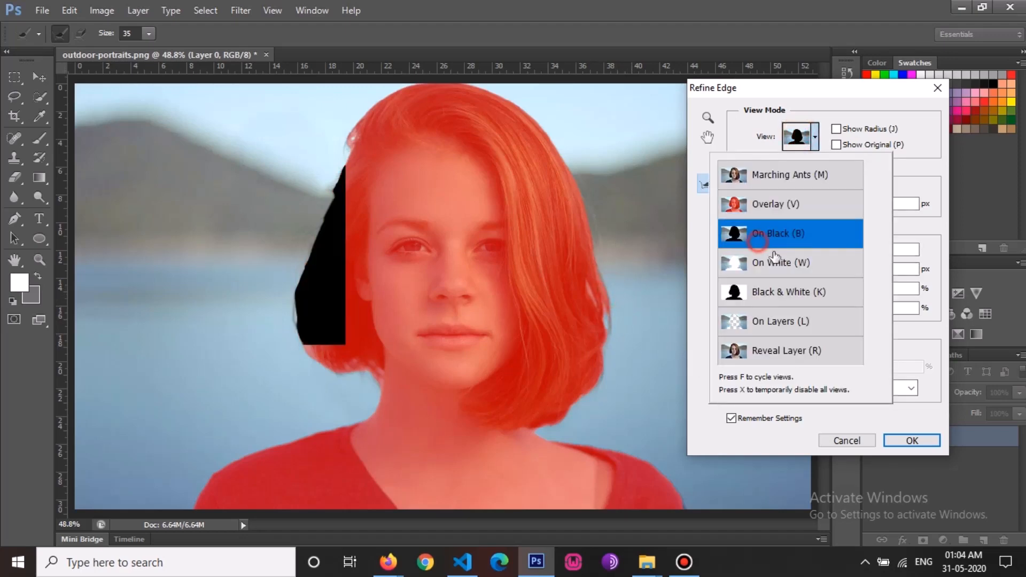
left_click(778, 293)
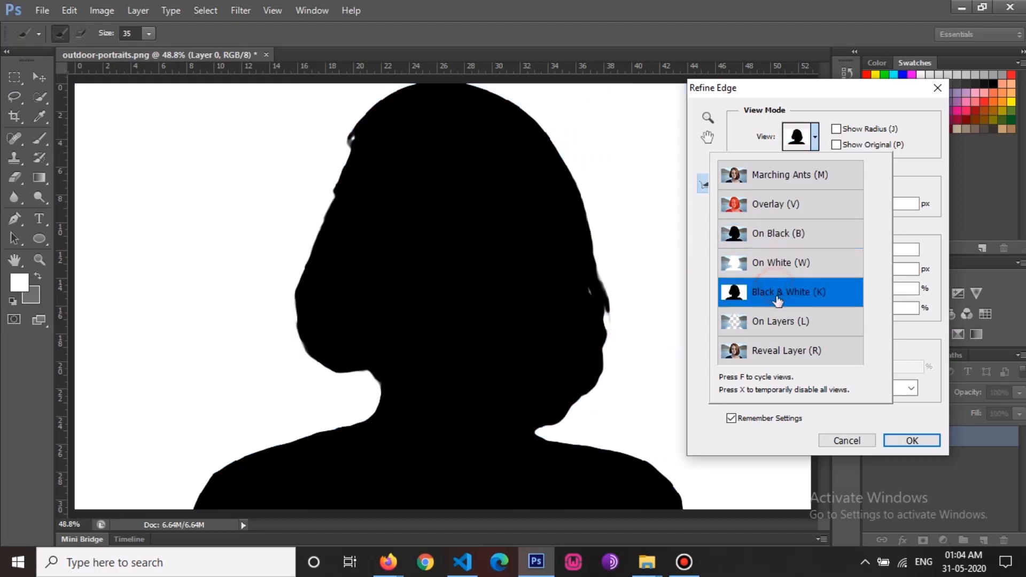
left_click(824, 100)
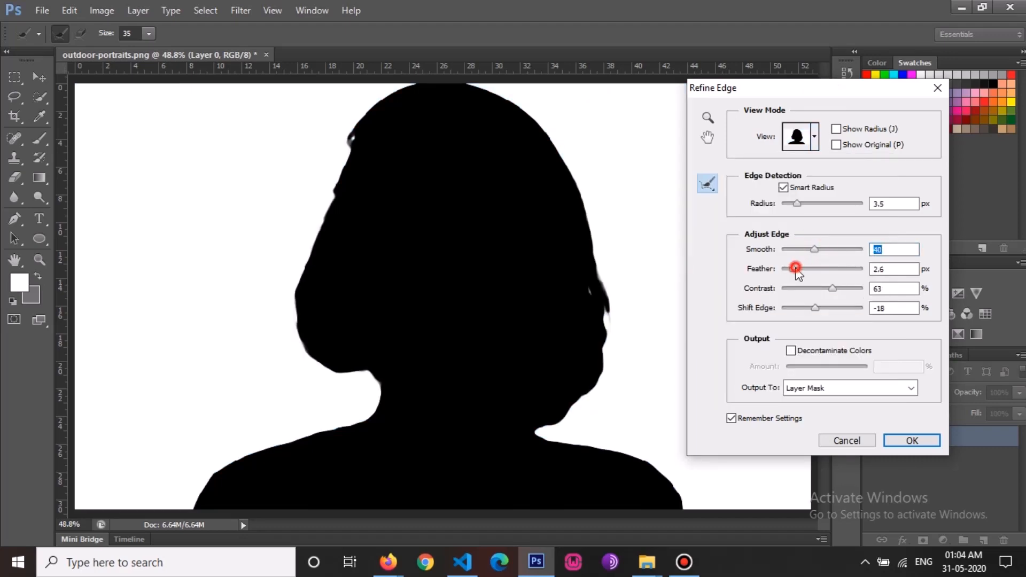
left_click_drag(796, 270, 807, 268)
left_click(807, 270)
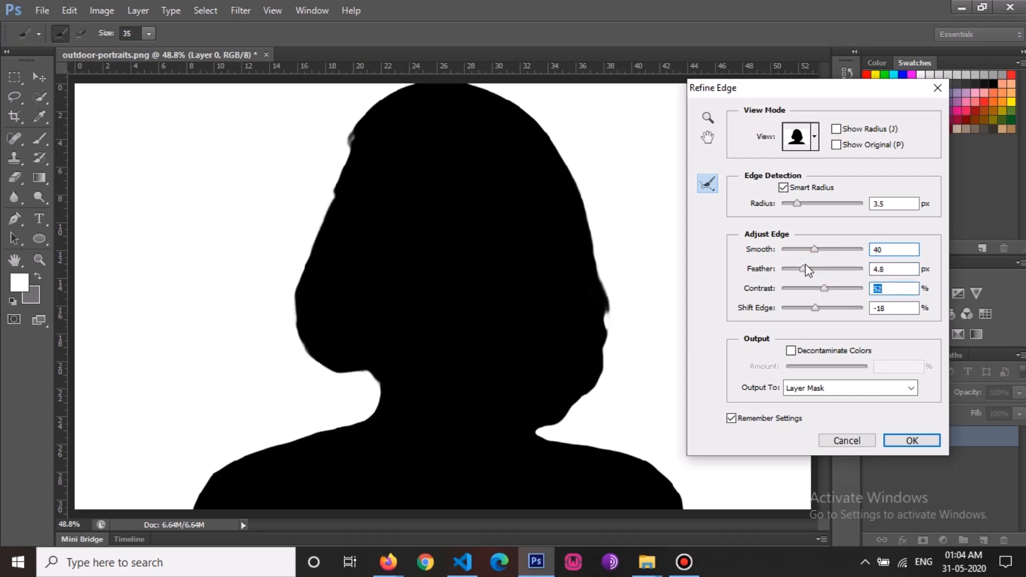
left_click(808, 269)
left_click_drag(813, 249, 794, 271)
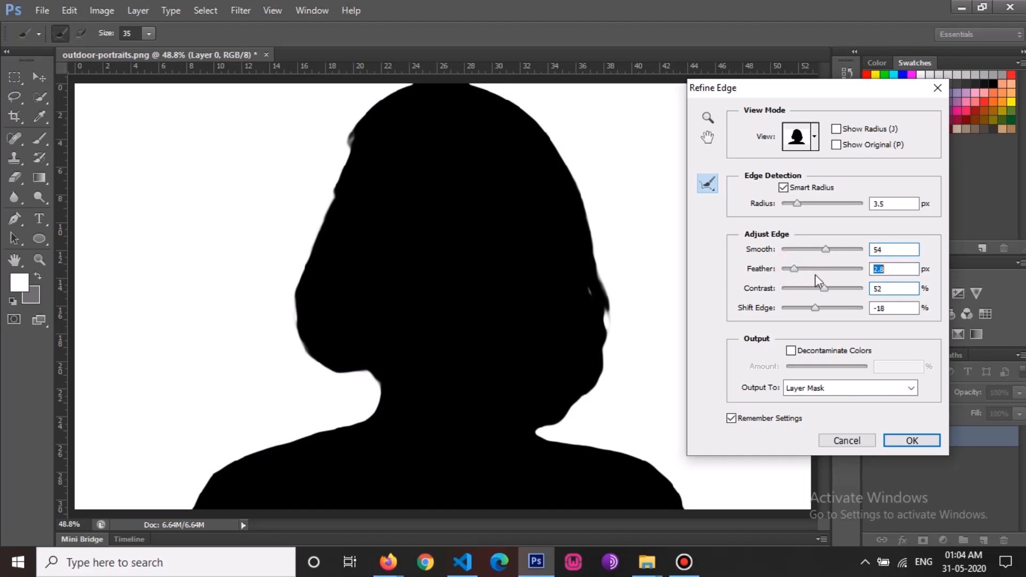
Step: Apply the edge refinement with output to Selection and delete the background inside it, leaving nothing selected
left_click(817, 381)
left_click(817, 402)
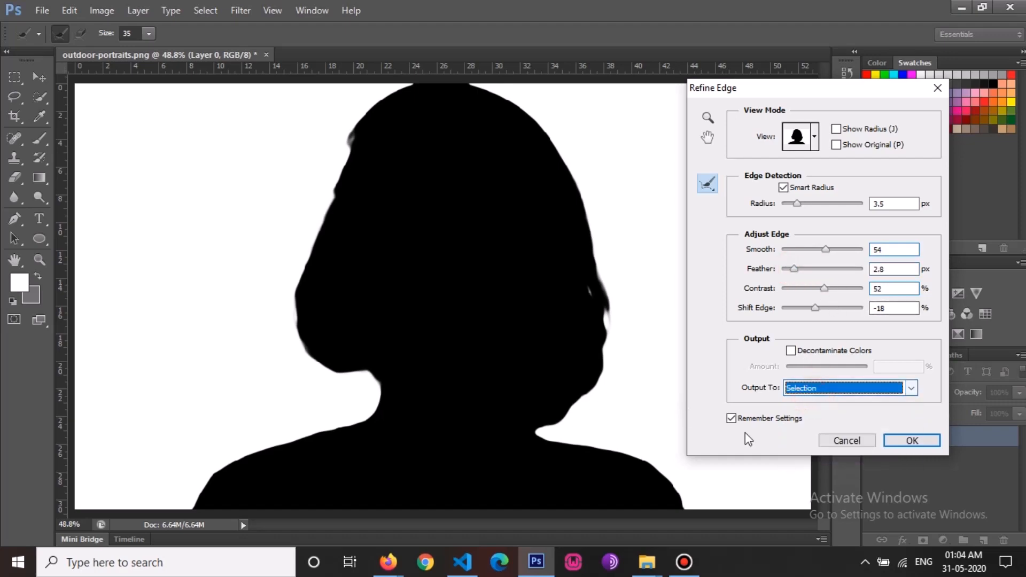
left_click(911, 440)
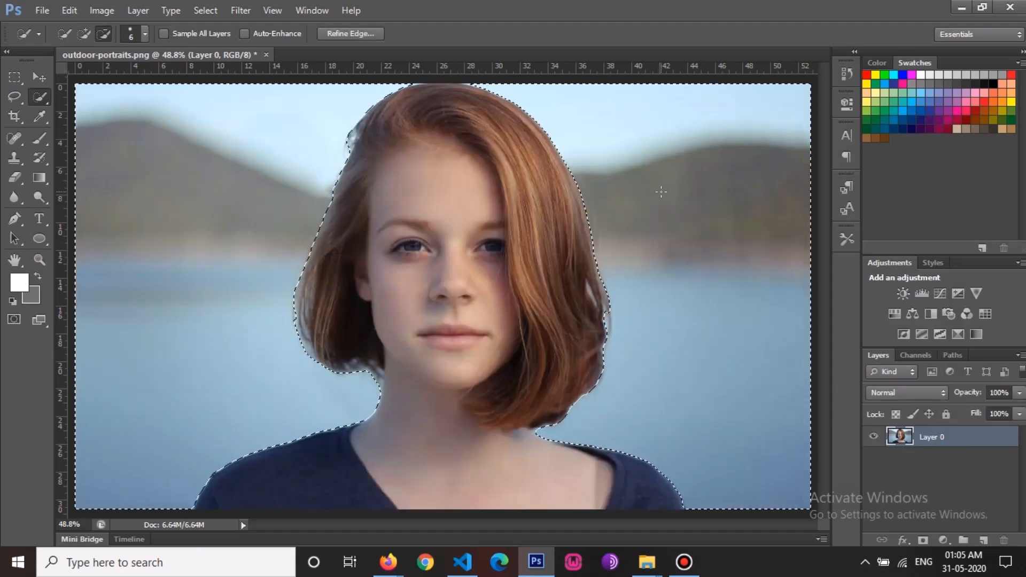
key("Delete")
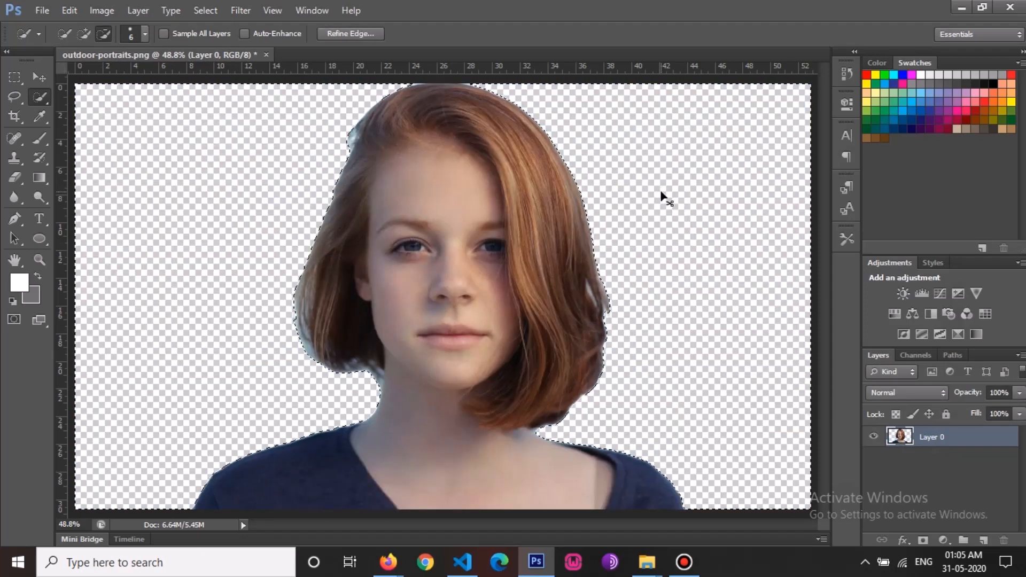
key("ctrl+d")
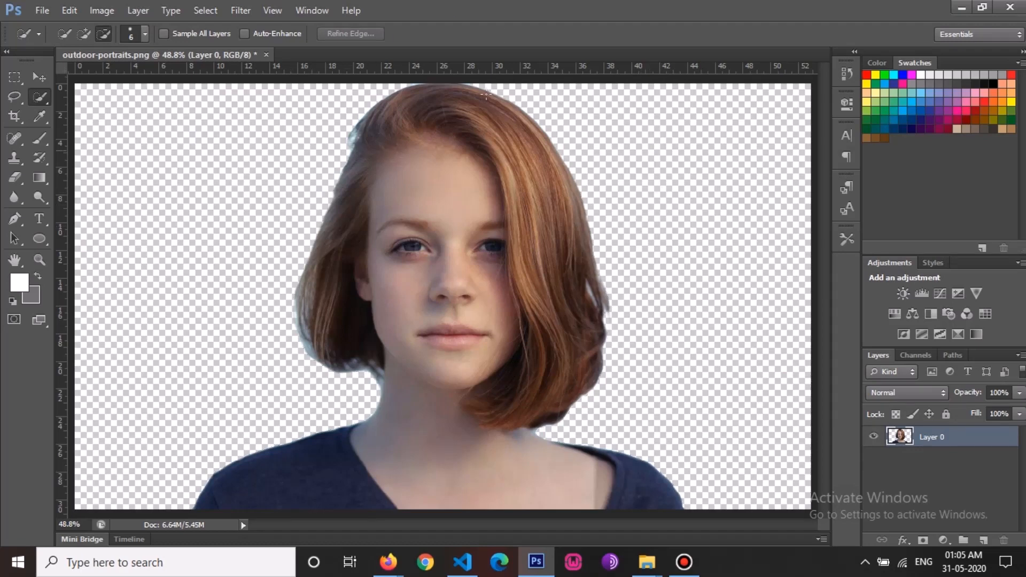
Step: Undo the deselection and the background deletion, and clear the restored selection
key("ctrl+alt+z")
key("ctrl+alt+z")
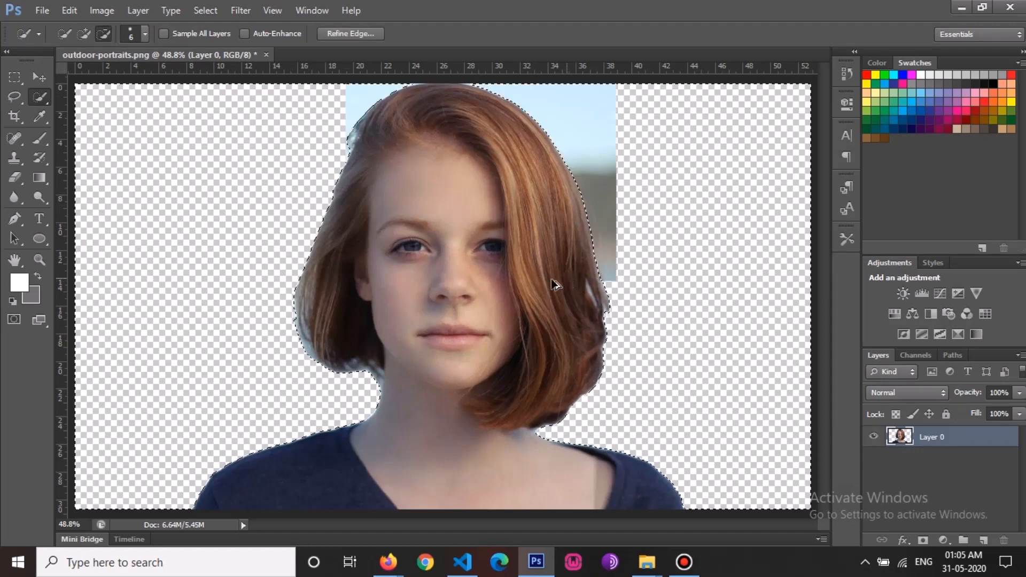
key("ctrl+d")
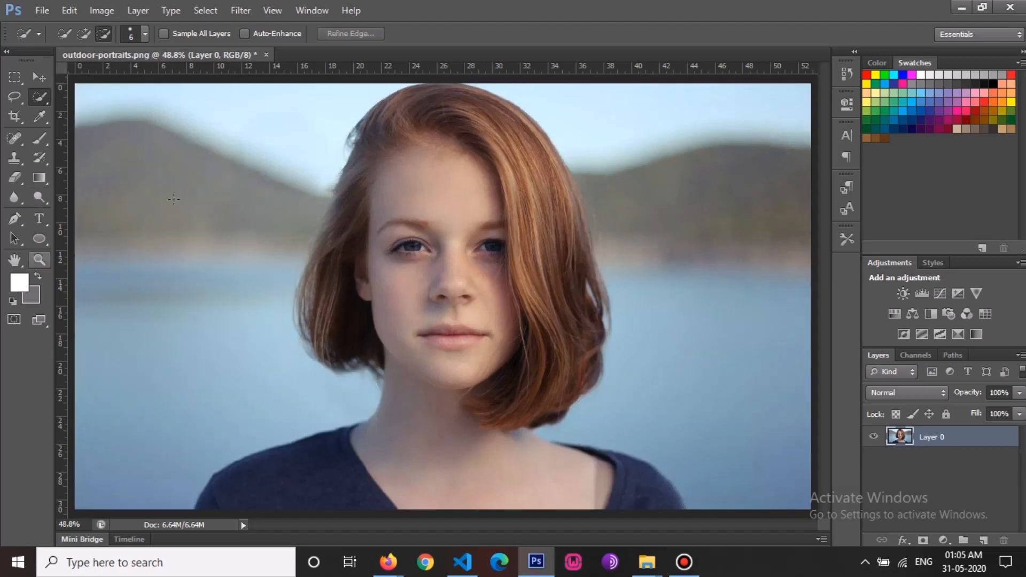
Step: Start a Pen tool path at the photo's lower edge and trace the left-side shoulder up the neck to the underside of the hair
key("e")
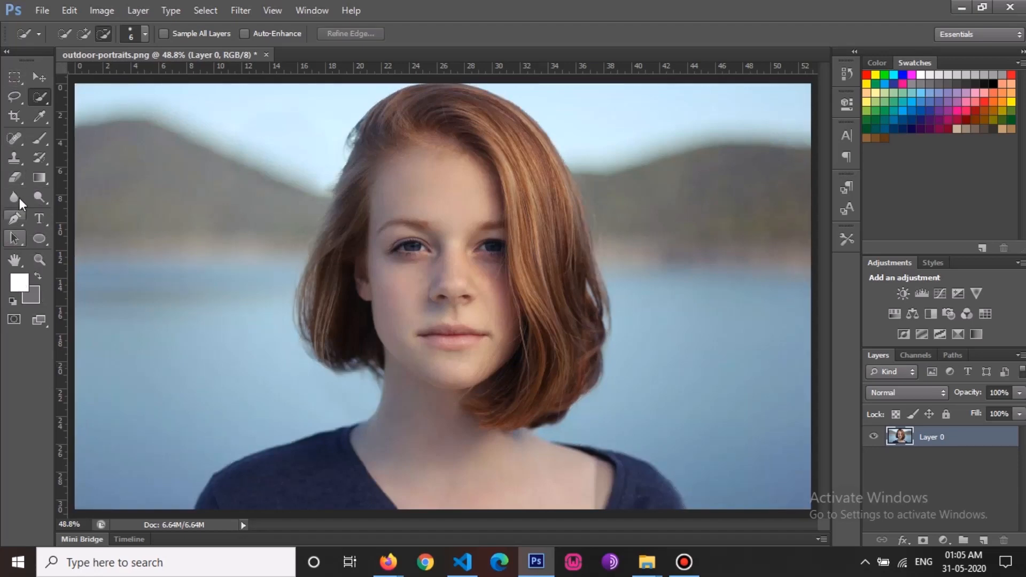
left_click(15, 218)
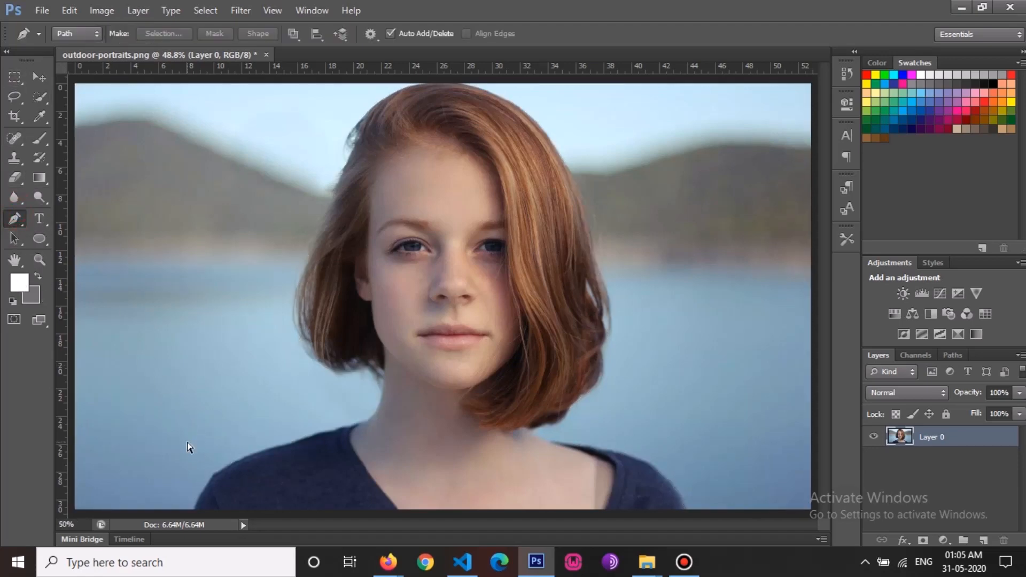
scroll(190, 448, "down", 3)
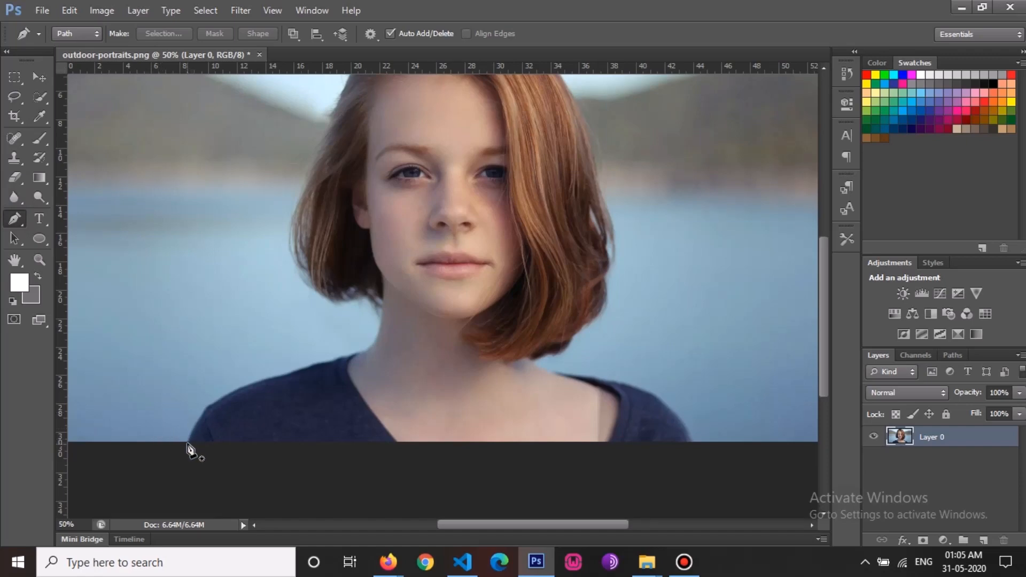
key("ctrl+plus")
left_click_drag(298, 378, 485, 332)
left_click_drag(319, 395, 485, 336)
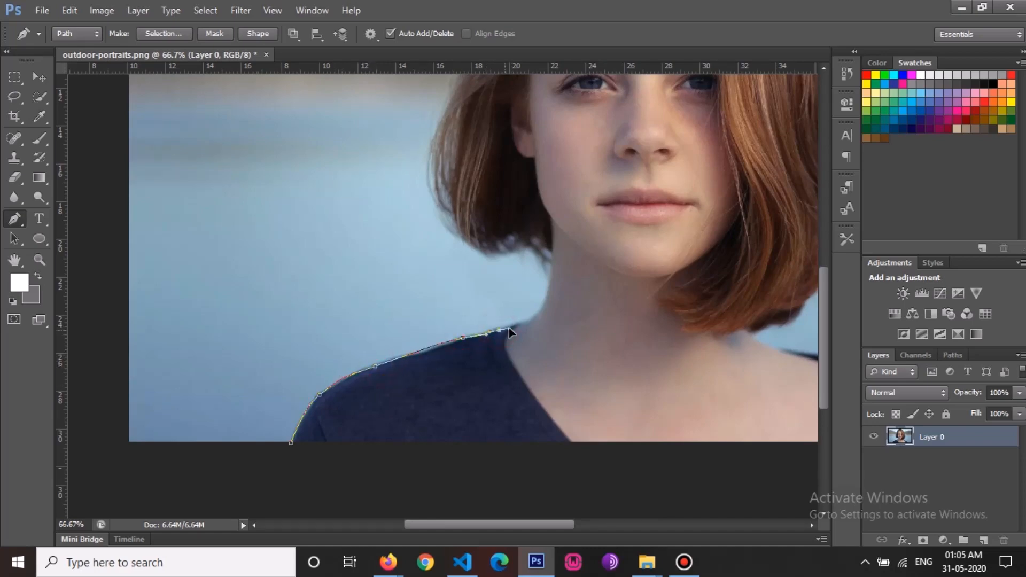
left_click_drag(542, 305, 544, 304)
Step: Continue the pen path up the outer edge of the hair on the photo's left side to the upper part of the head
scroll(422, 290, "up", 3)
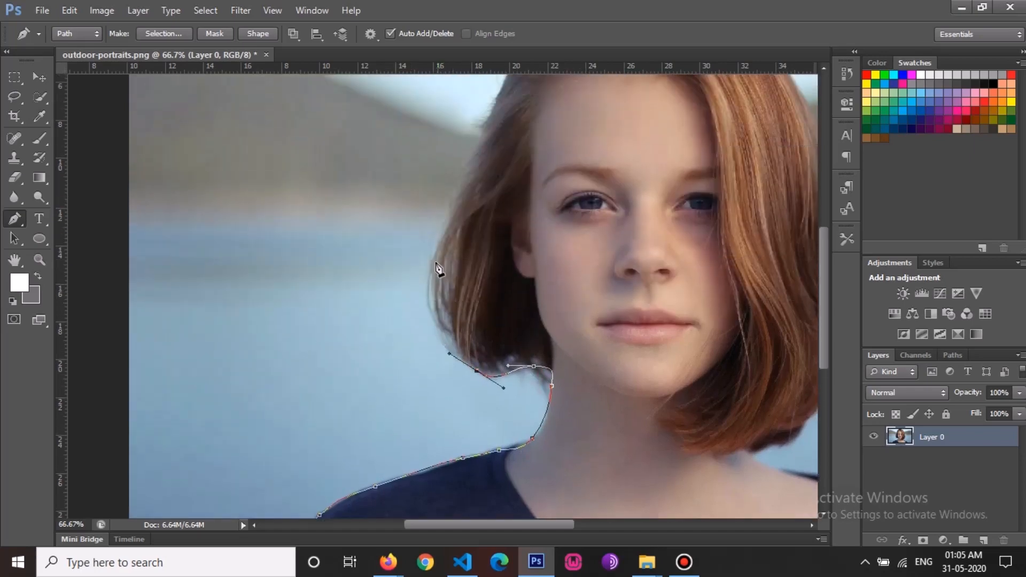
left_click_drag(431, 262, 451, 199)
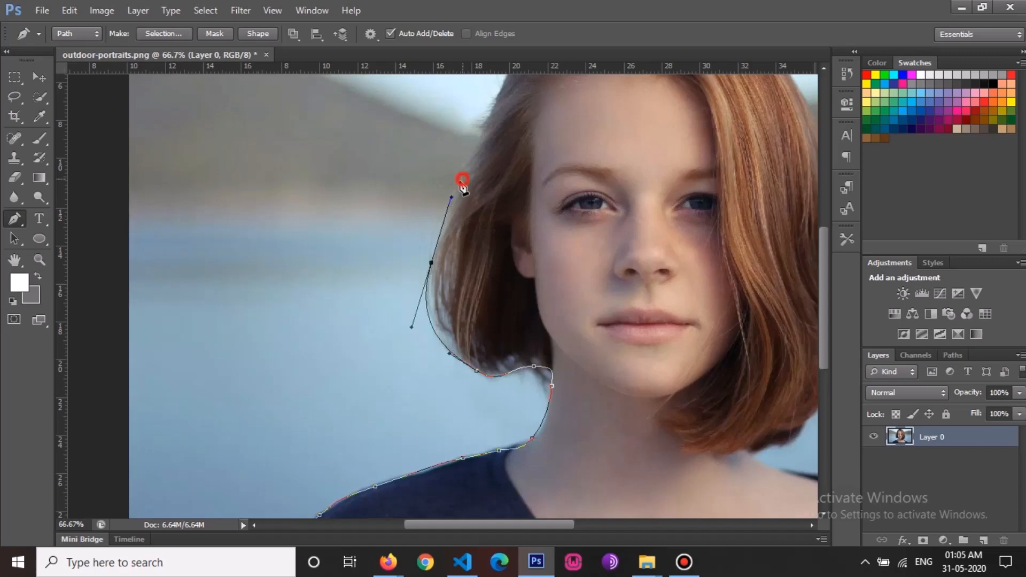
left_click(463, 180)
scroll(463, 224, "up", 3)
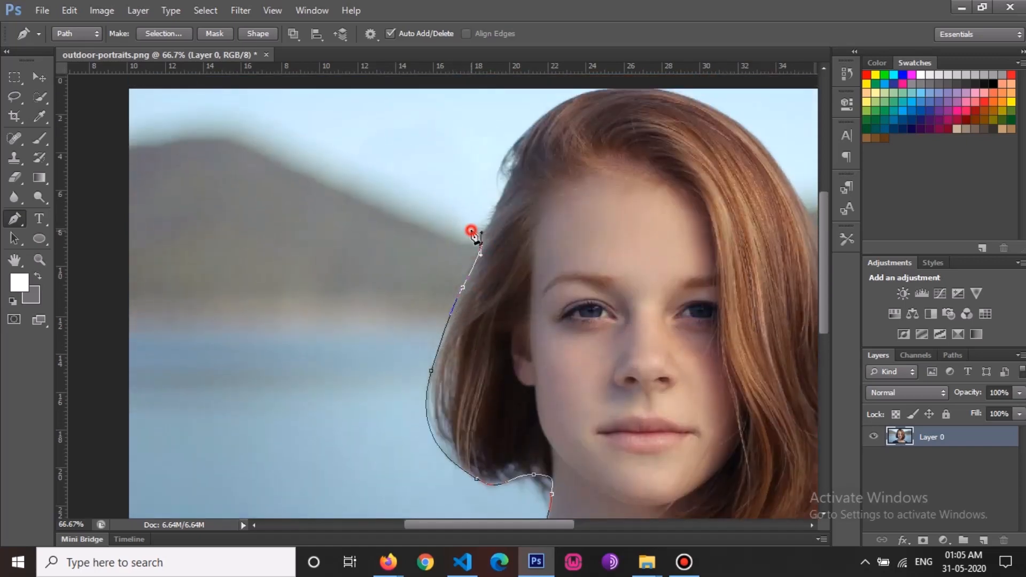
left_click_drag(471, 232, 473, 230)
left_click_drag(503, 195, 526, 129)
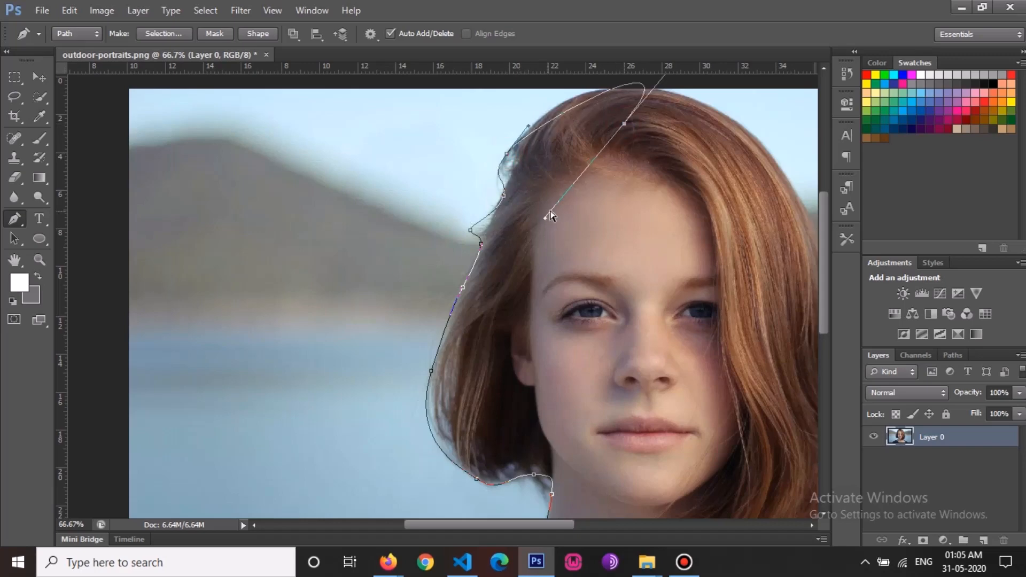
Step: Continue the pen path over the crown of the head and down the right-side hair to about eye level
left_click_drag(618, 152, 513, 304)
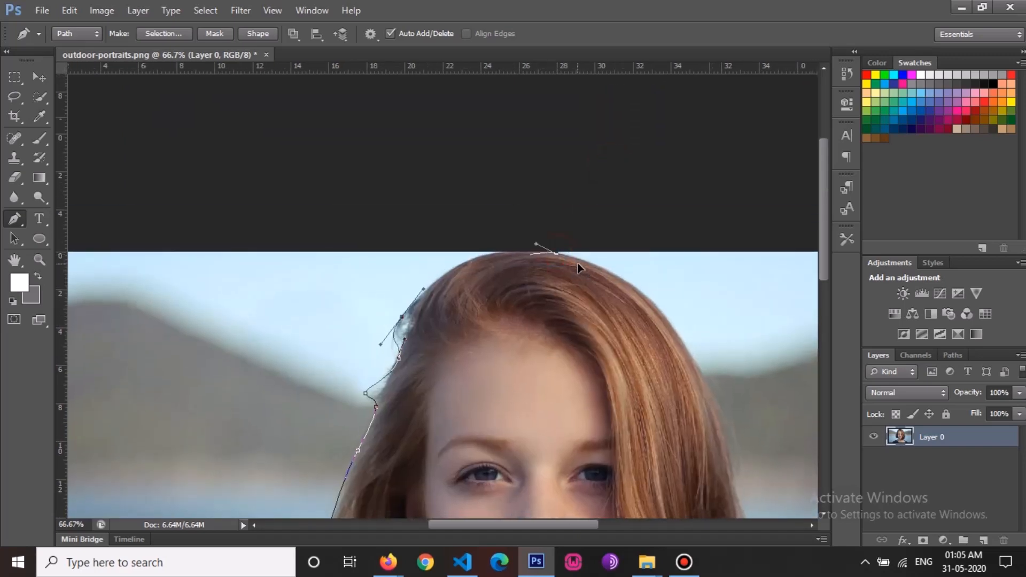
left_click_drag(579, 267, 671, 325)
scroll(661, 302, "down", 2)
scroll(661, 303, "right", 2)
scroll(650, 326, "down", 2)
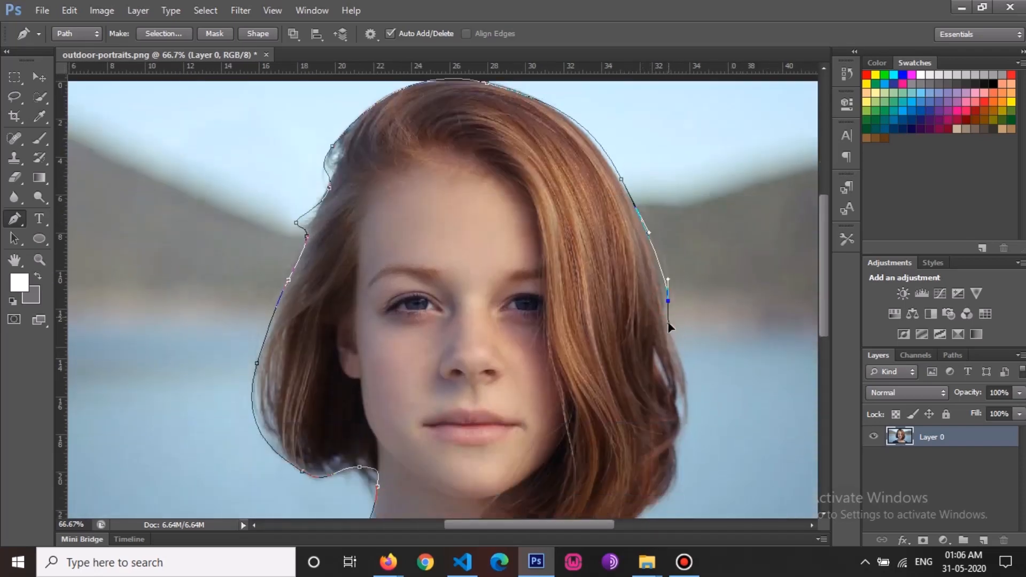
Step: Trace the loose outer hair strand on the right side with the pen path, going around its tip and back up its inner edge
scroll(674, 328, "down", 2)
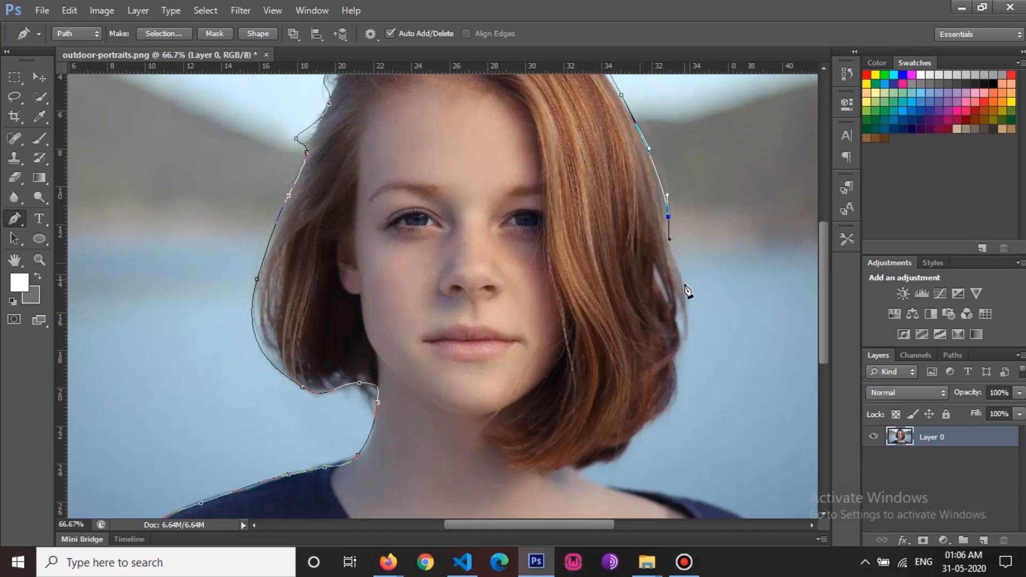
left_click(698, 316)
left_click_drag(684, 345, 680, 314)
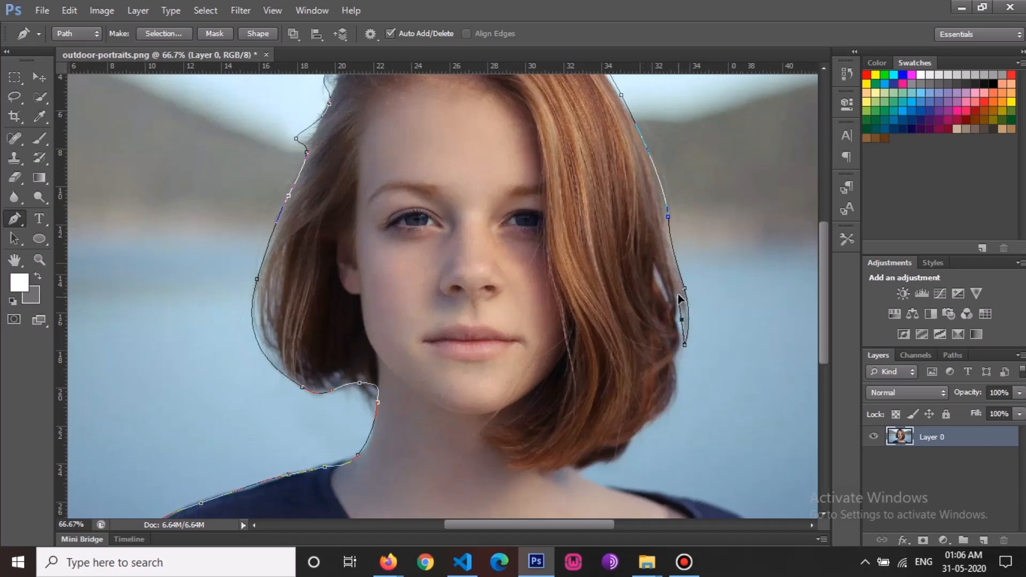
left_click(676, 294)
Step: Continue the pen path around the lower right curl of hair to where it meets the neck, undoing the extra point on the shoulder
scroll(624, 424, "down", 3)
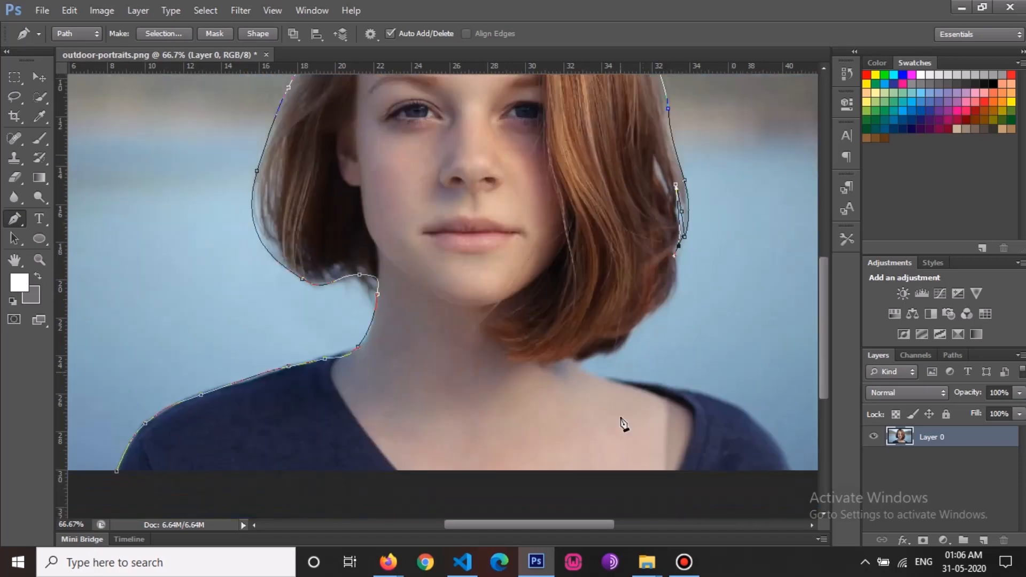
left_click_drag(661, 304, 627, 378)
left_click(594, 370)
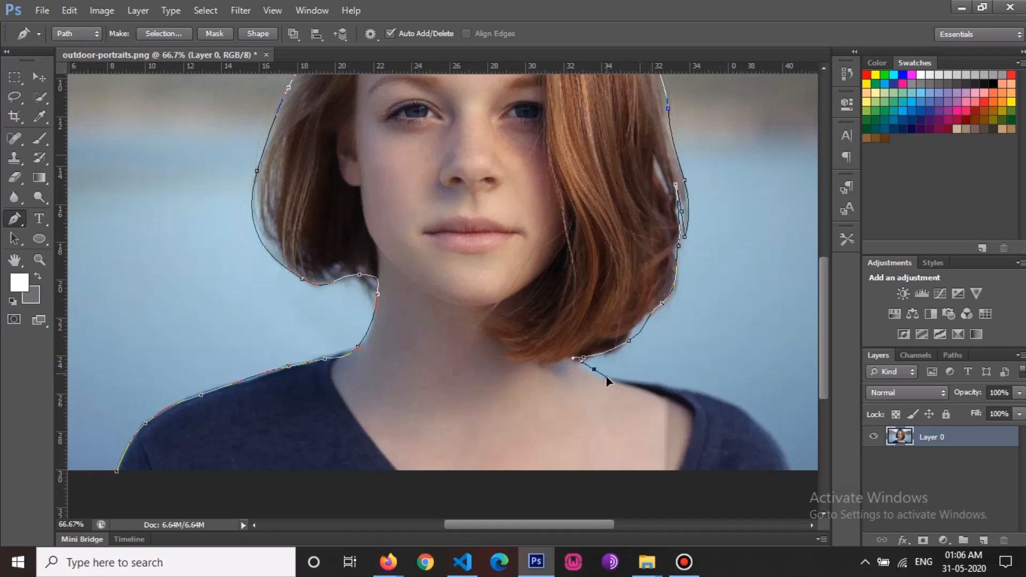
key("ctrl+z")
left_click(573, 358)
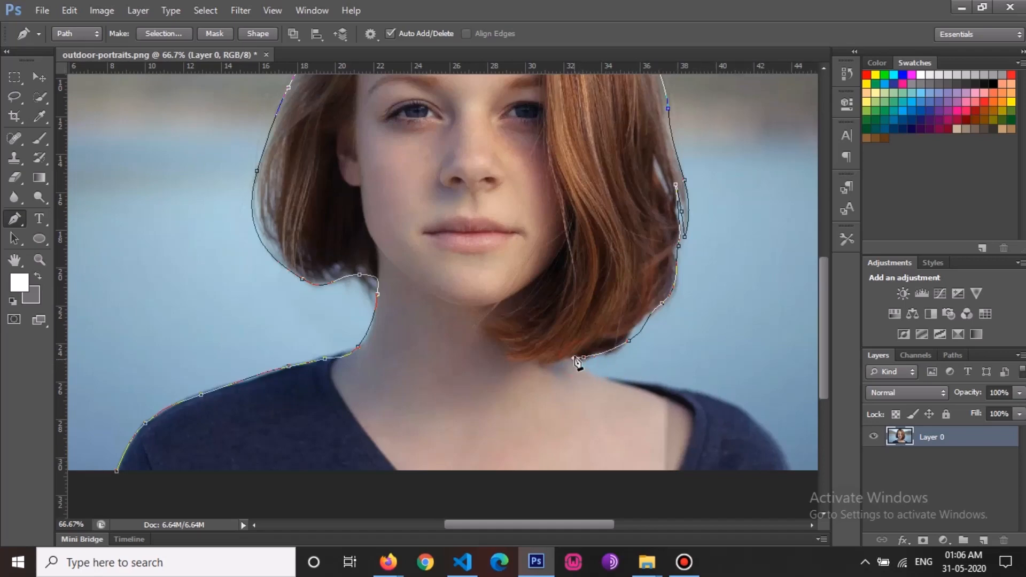
Step: Continue the pen path along the right shoulder to the photo's lower edge and close it at the starting point on the left shoulder
left_click_drag(596, 375, 539, 353)
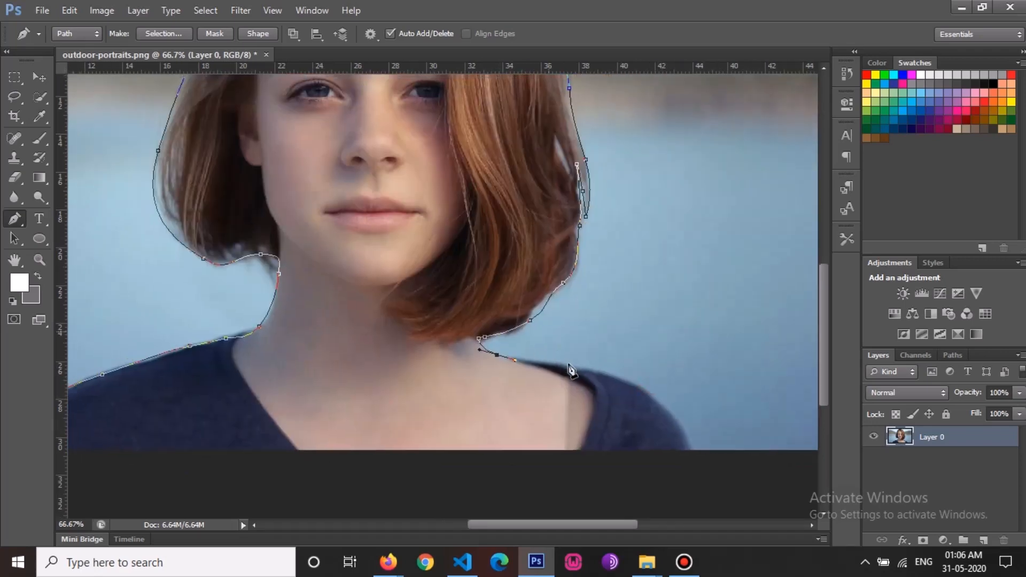
left_click_drag(602, 371, 634, 385)
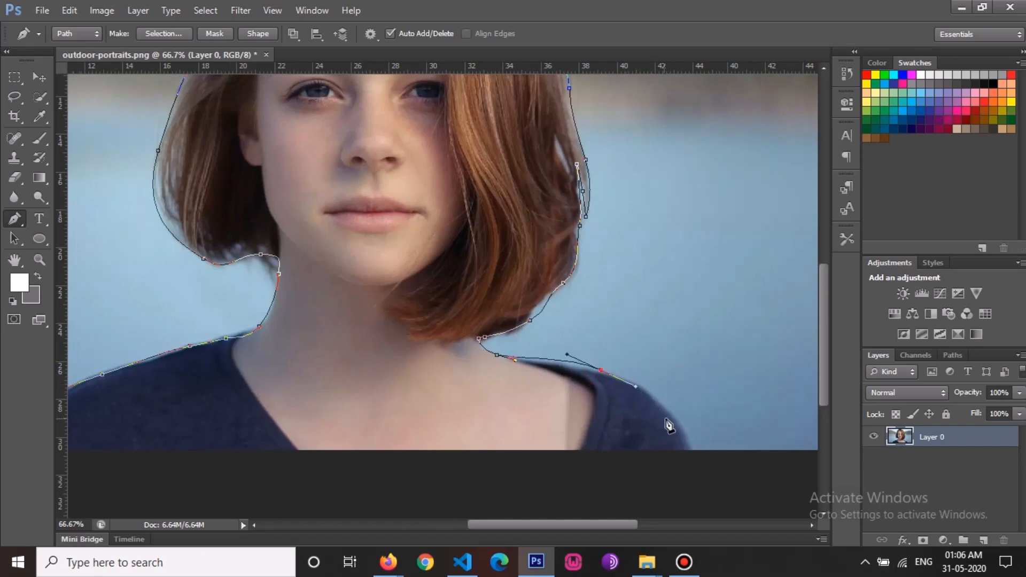
left_click_drag(680, 429, 690, 451)
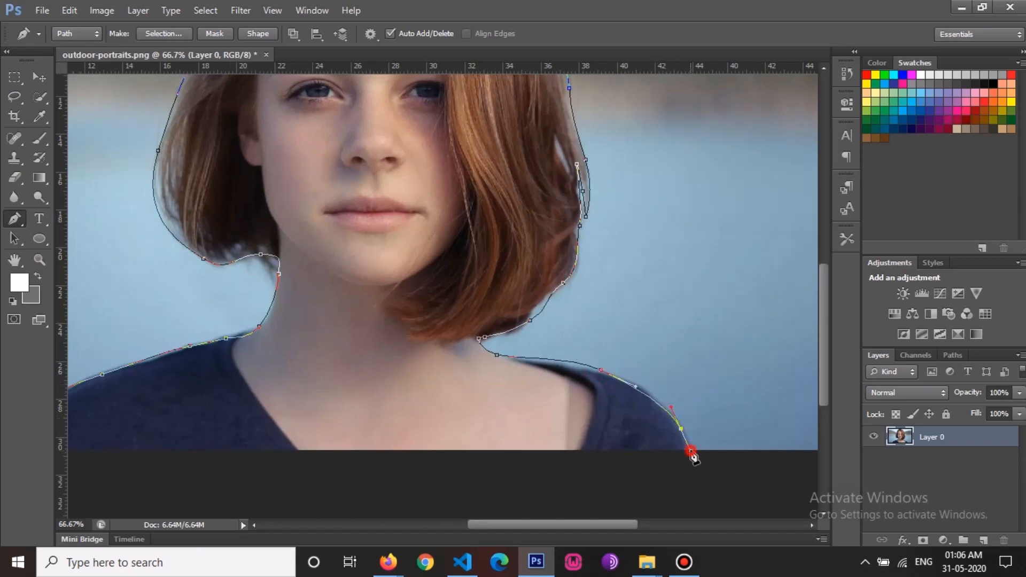
left_click_drag(507, 435, 653, 355)
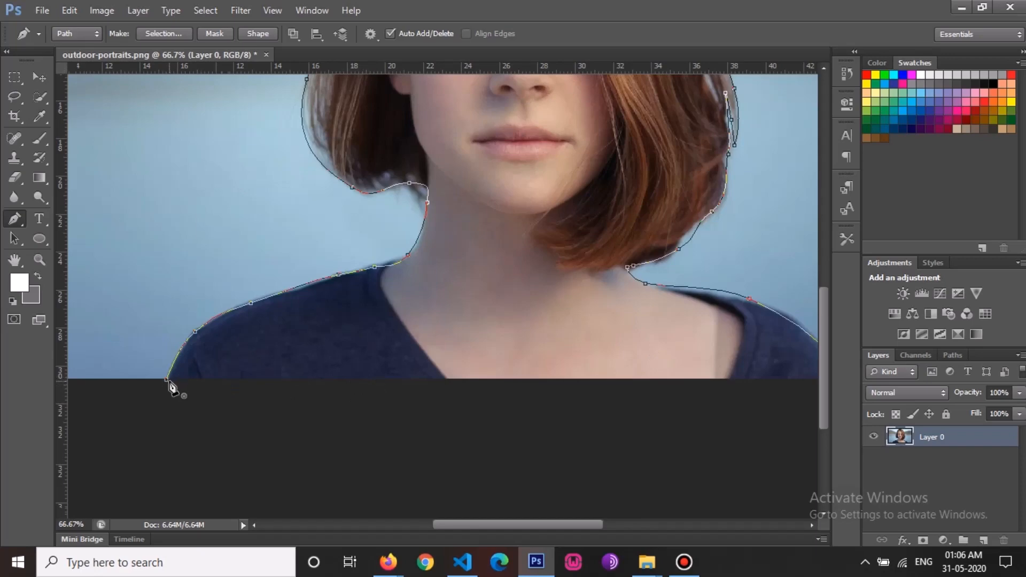
left_click(167, 380)
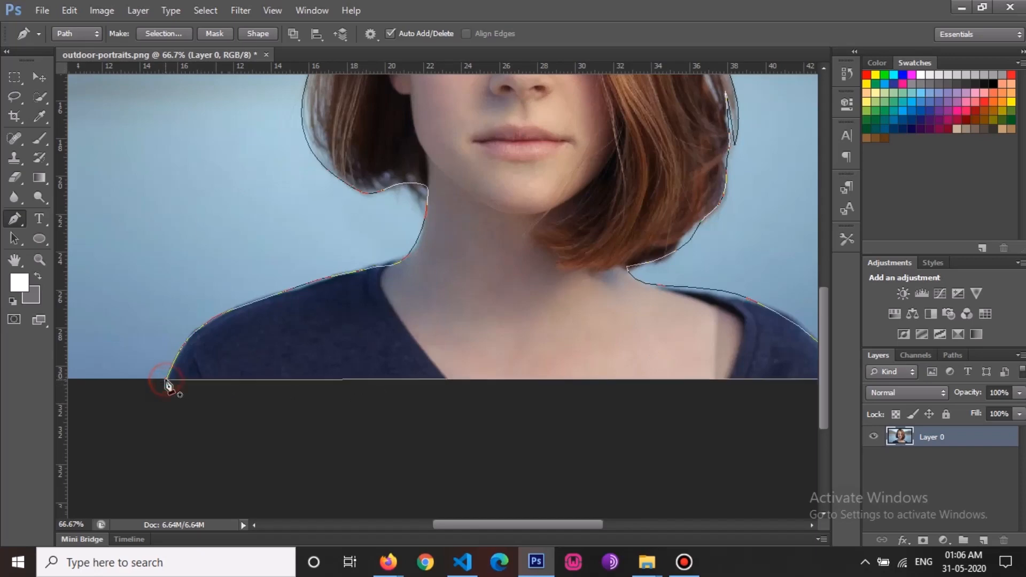
Step: Convert the closed path into a new anti-aliased selection with a feather radius of 0 pixels
scroll(522, 353, "up", 5)
right_click(531, 273)
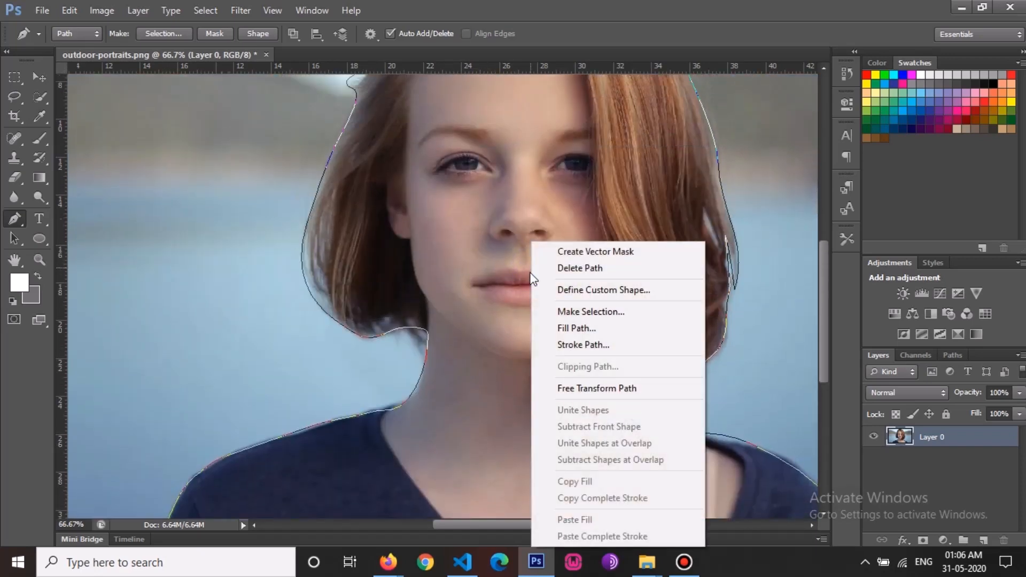
left_click(601, 311)
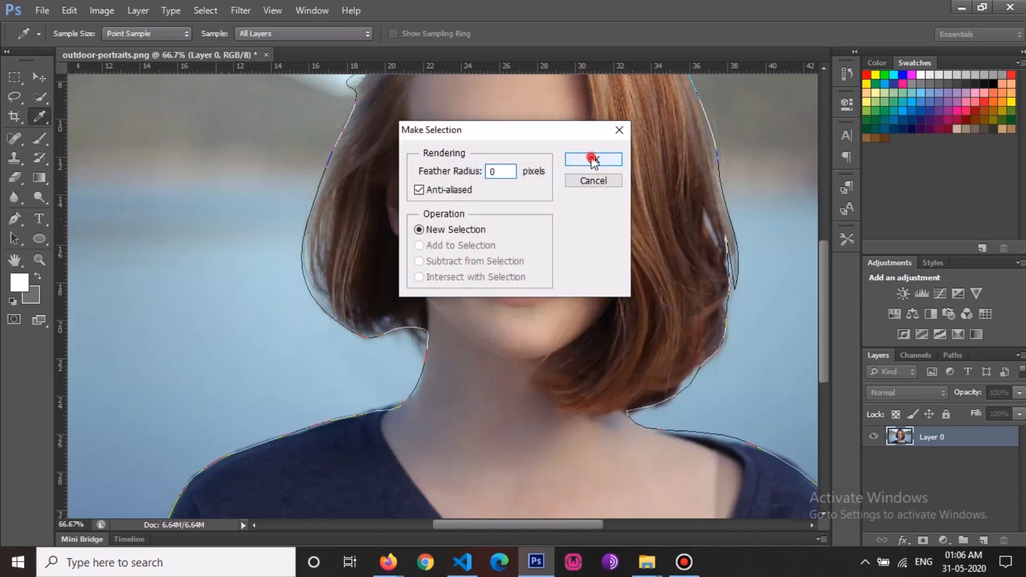
left_click(591, 158)
left_click(206, 10)
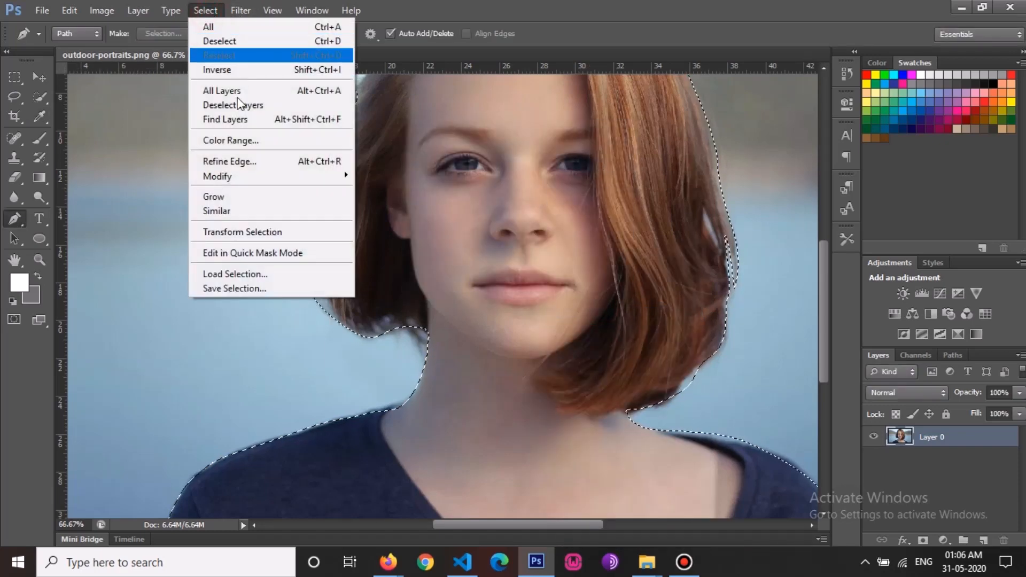
left_click(242, 161)
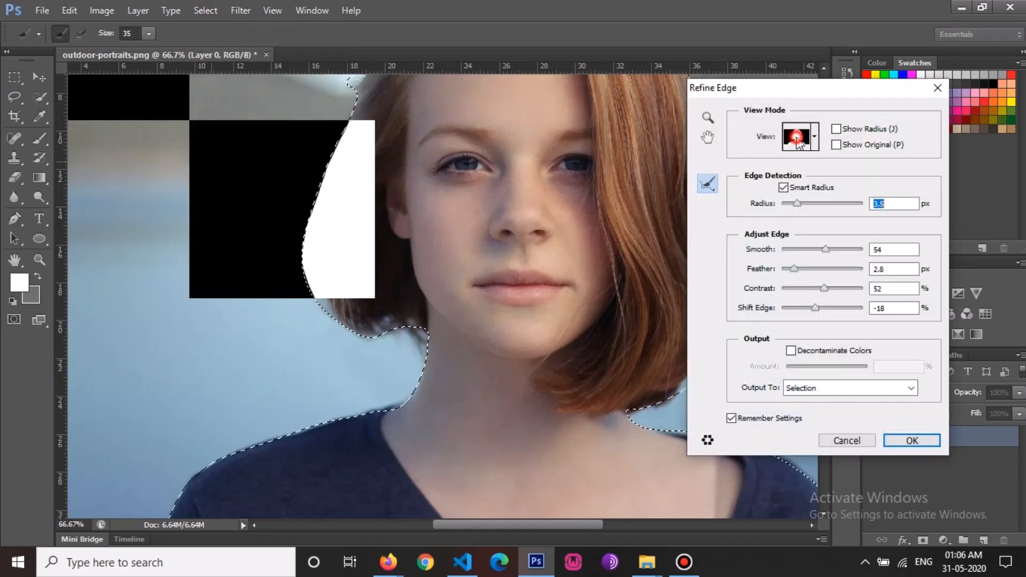
left_click(798, 137)
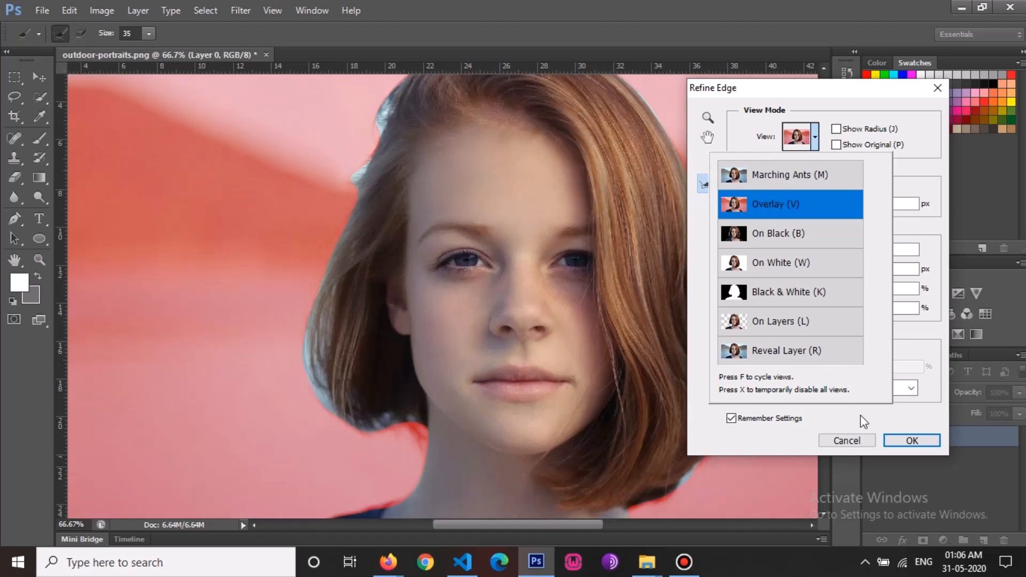
left_click(855, 442)
left_click(855, 441)
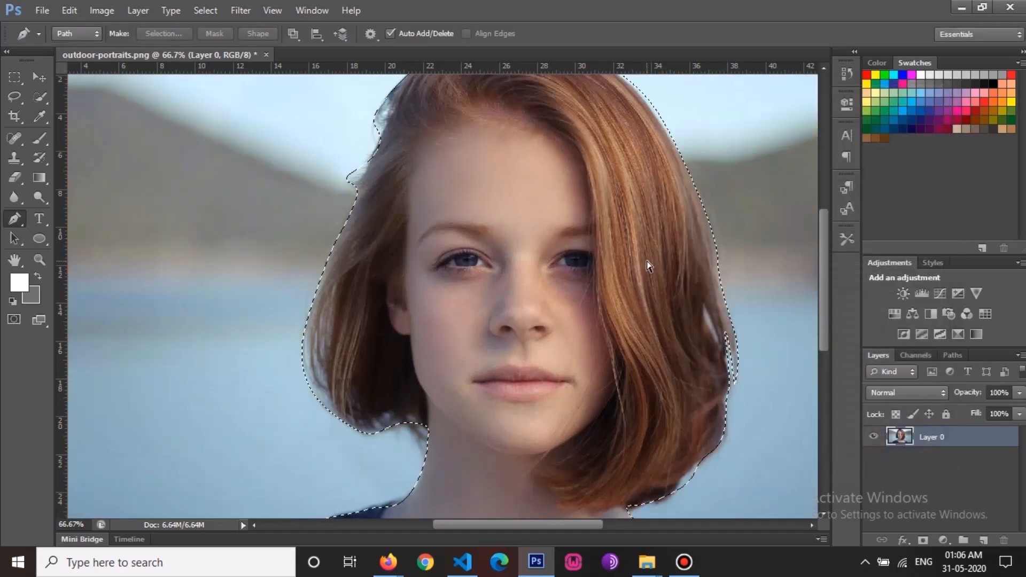
left_click(205, 10)
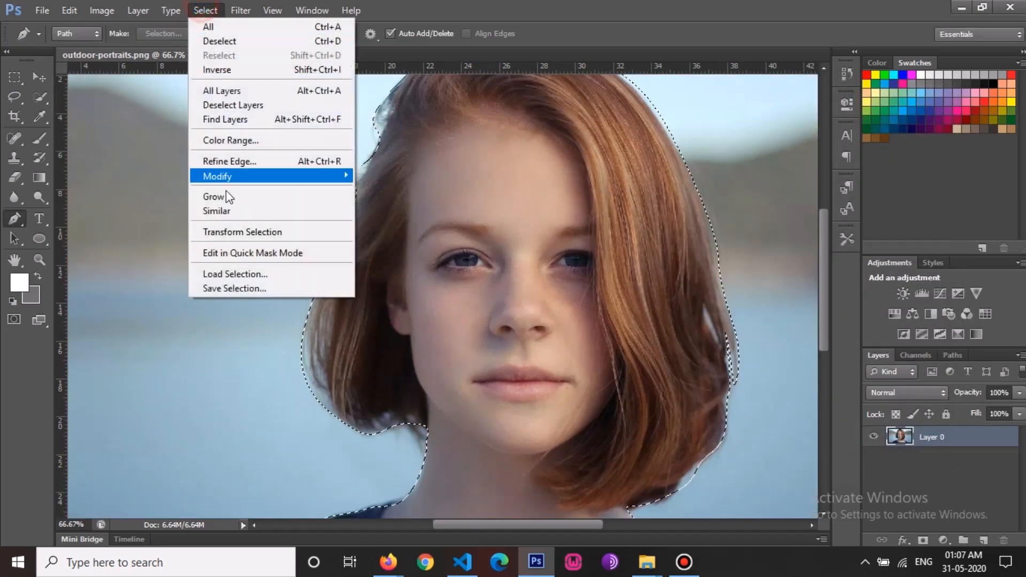
left_click(238, 160)
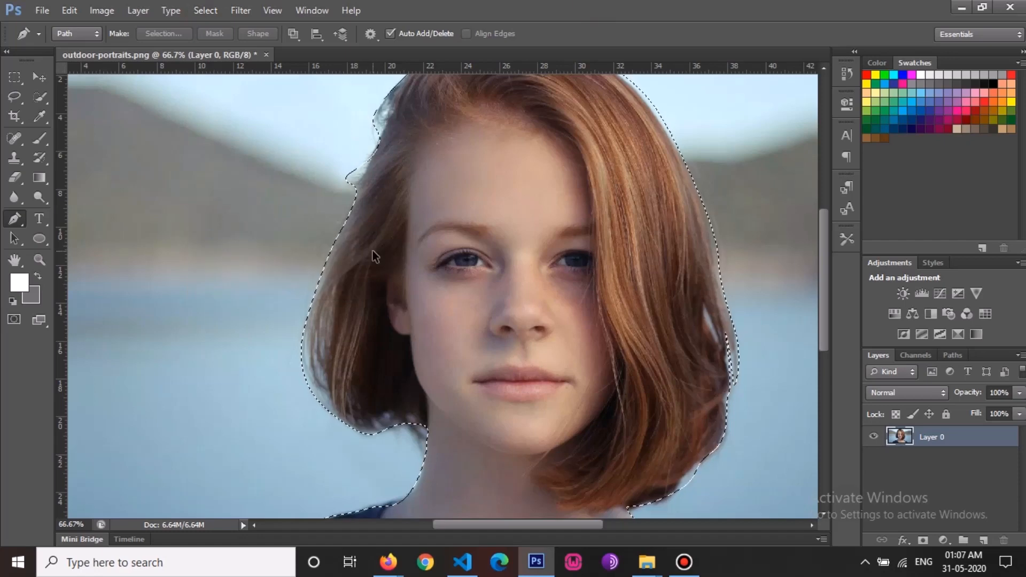
right_click(469, 213)
left_click(45, 71)
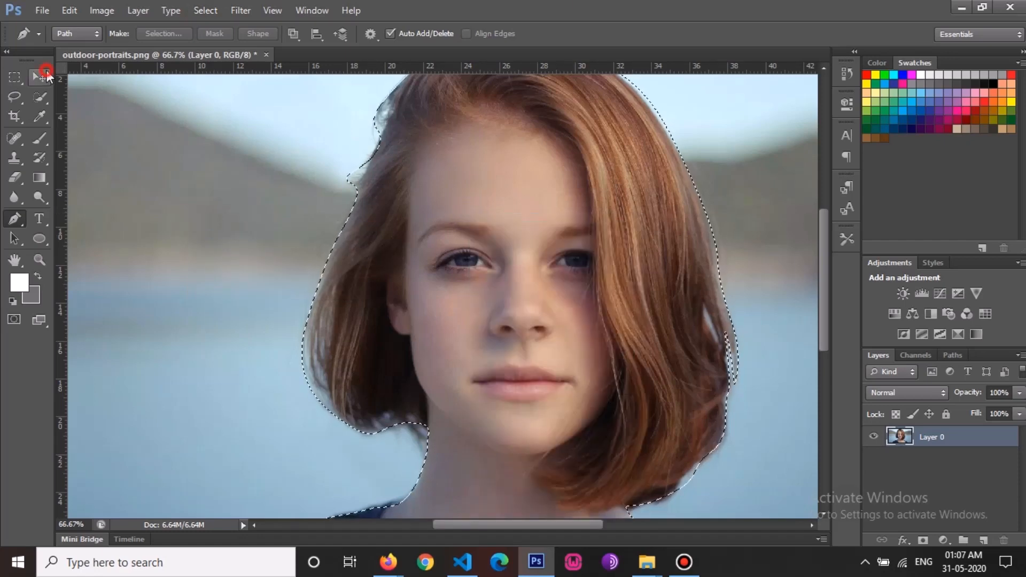
left_click(40, 76)
right_click(454, 210)
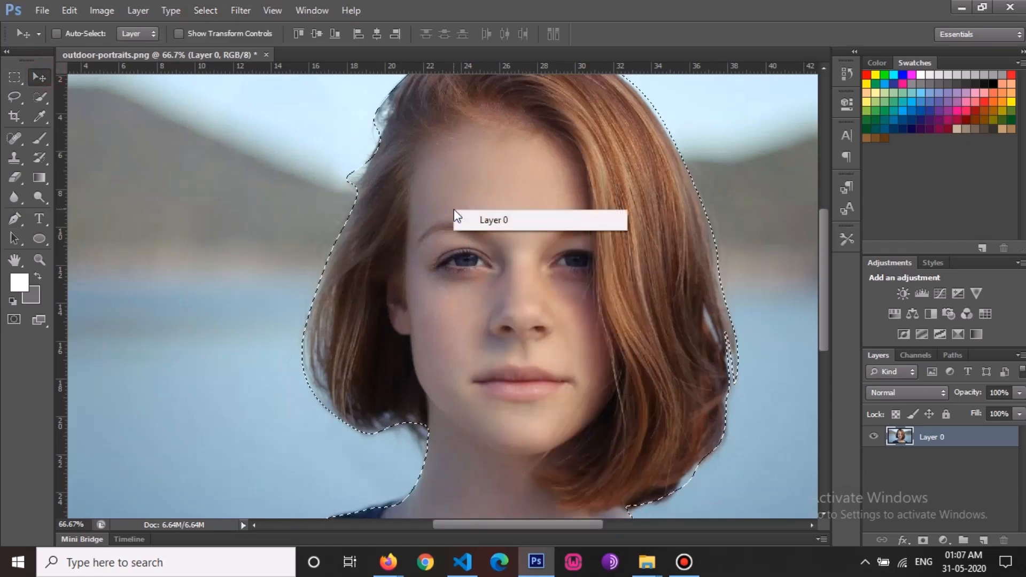
left_click(43, 93)
Step: Switch to the Rectangular Marquee tool and invert the selection so it covers the background
left_click(15, 78)
right_click(485, 188)
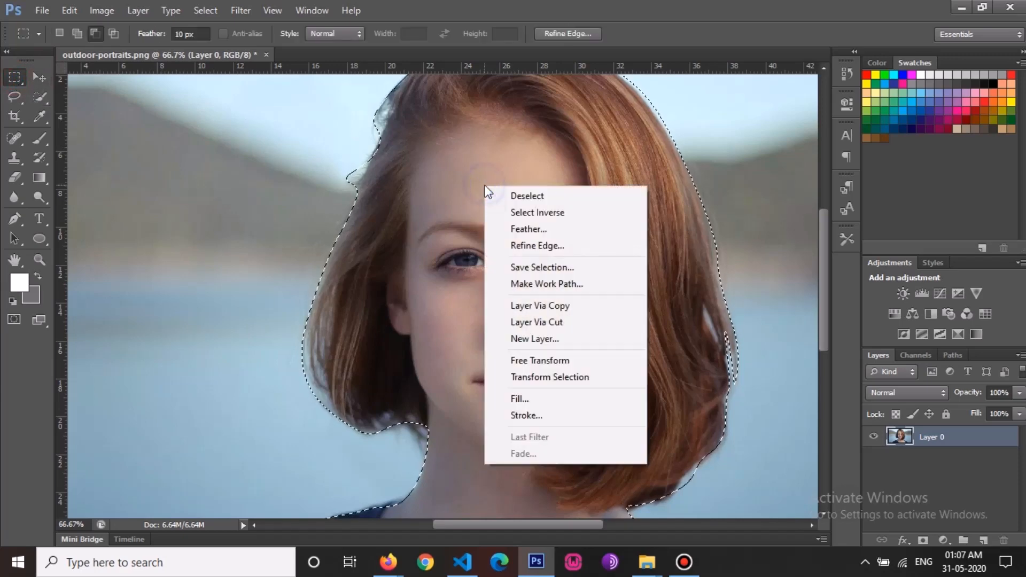
left_click(576, 212)
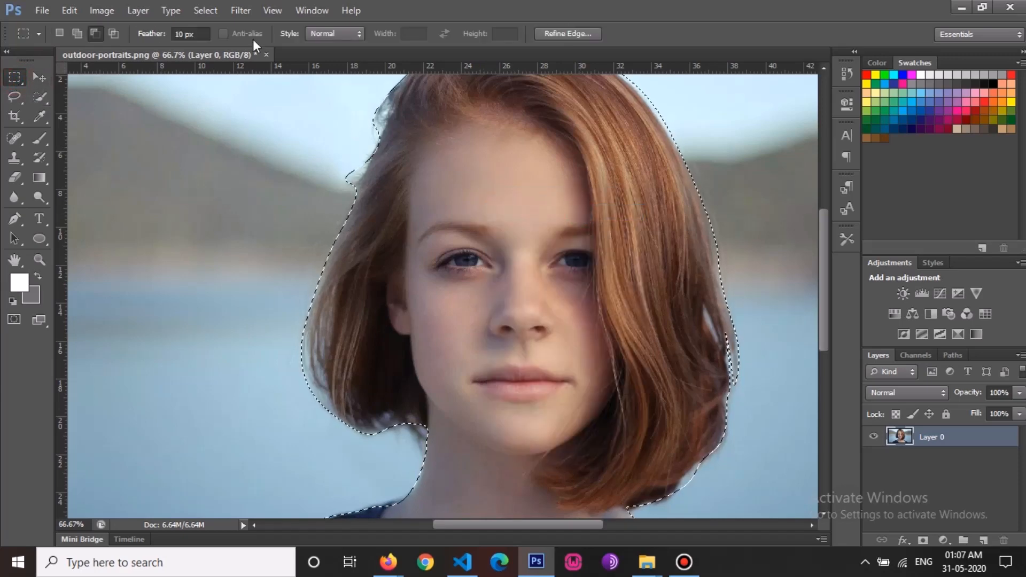
Step: Apply Refine Edge with its remembered settings to the inverted selection, previewing it in the Overlay view
left_click(197, 8)
left_click(230, 162)
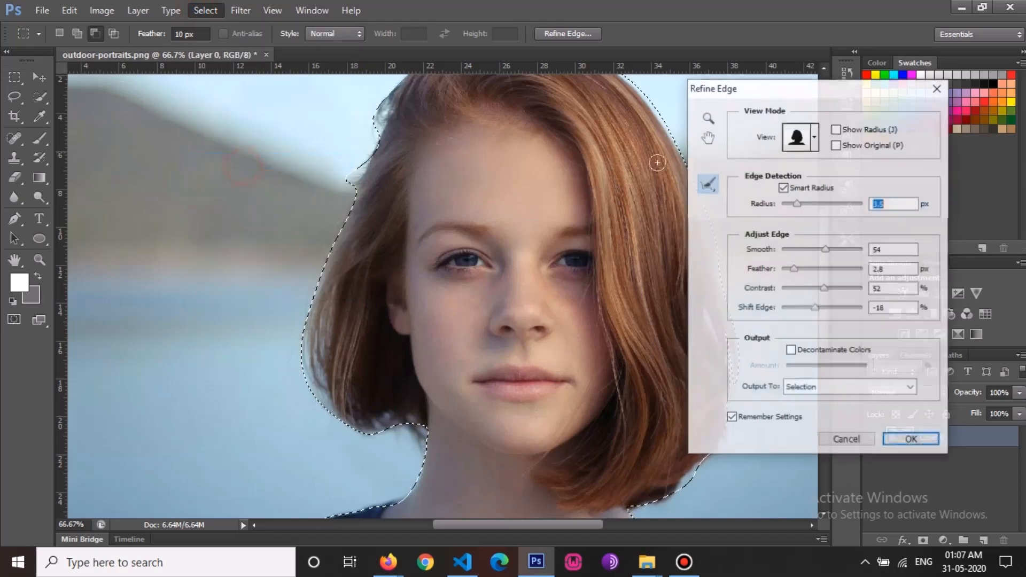
left_click(801, 140)
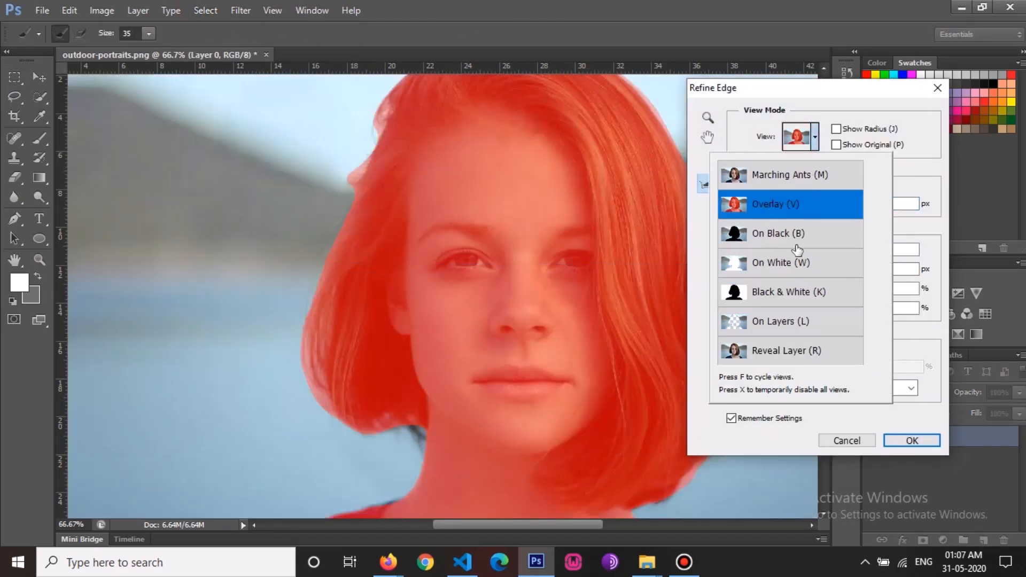
left_click(911, 440)
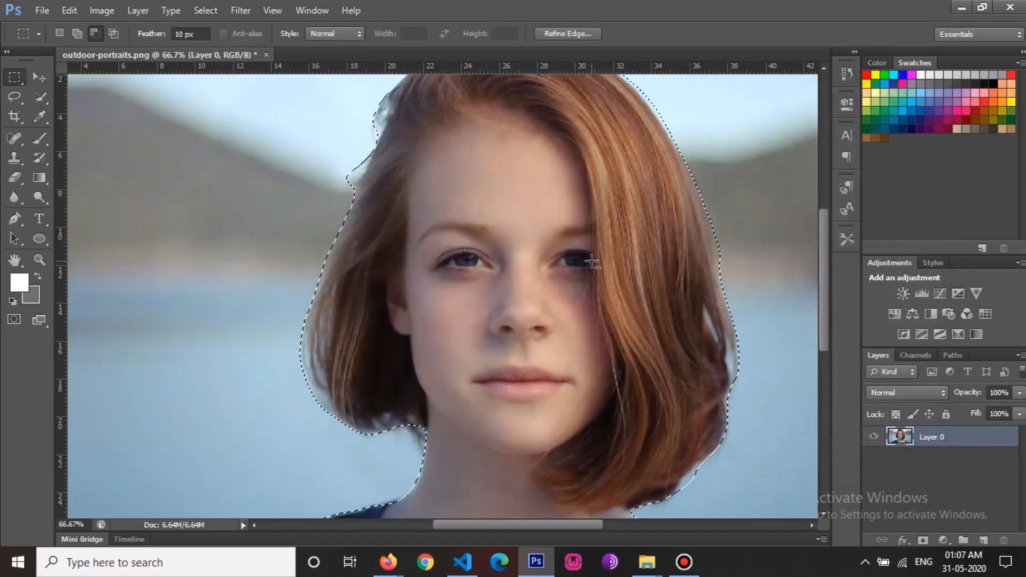
Step: Reopen Refine Edge and brush the refine radius along the hair edge on the photo's left side, from the upper head to the neck
left_click(202, 11)
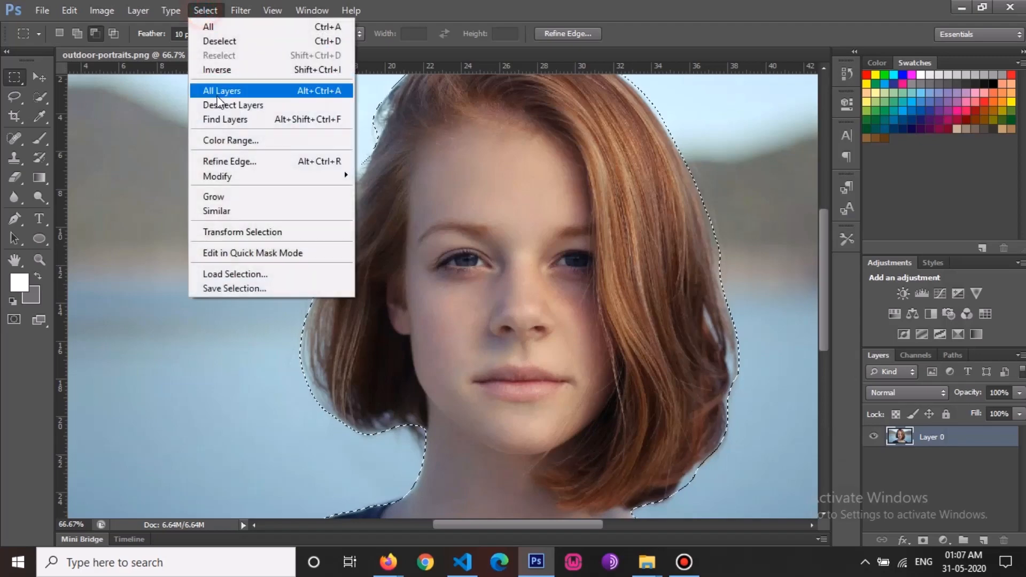
left_click(510, 36)
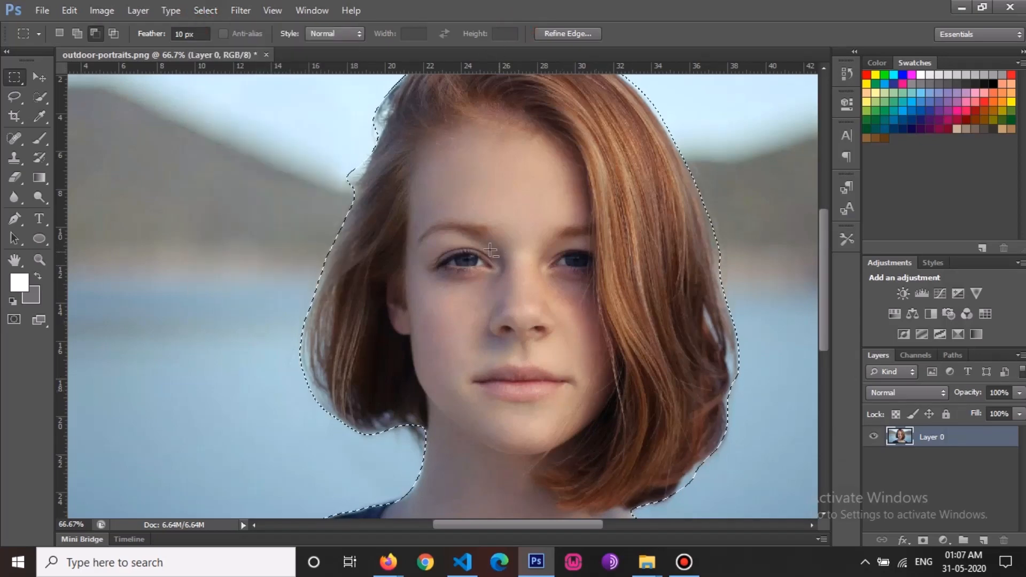
scroll(374, 134, "up", 2)
left_click(205, 11)
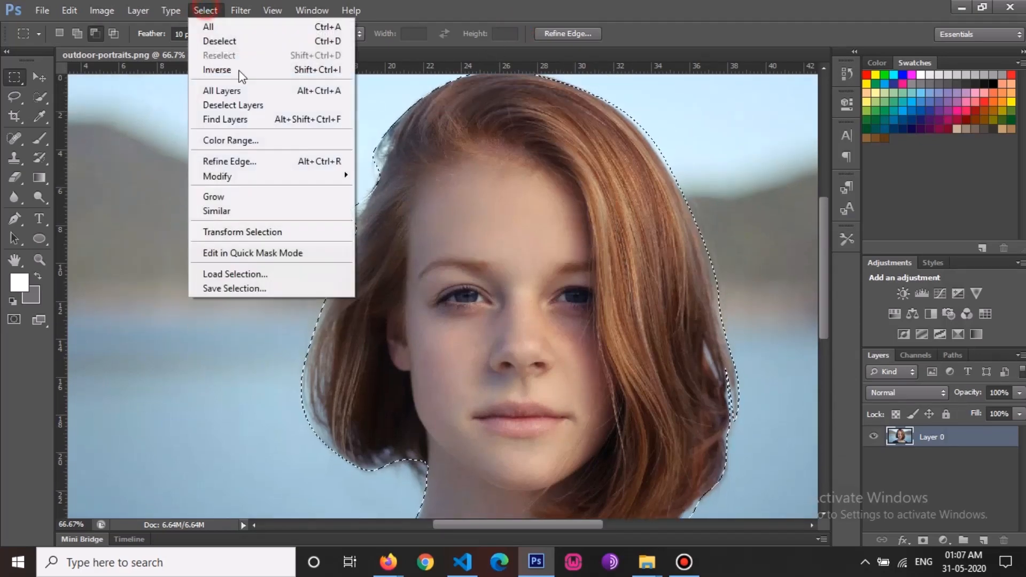
left_click(249, 171)
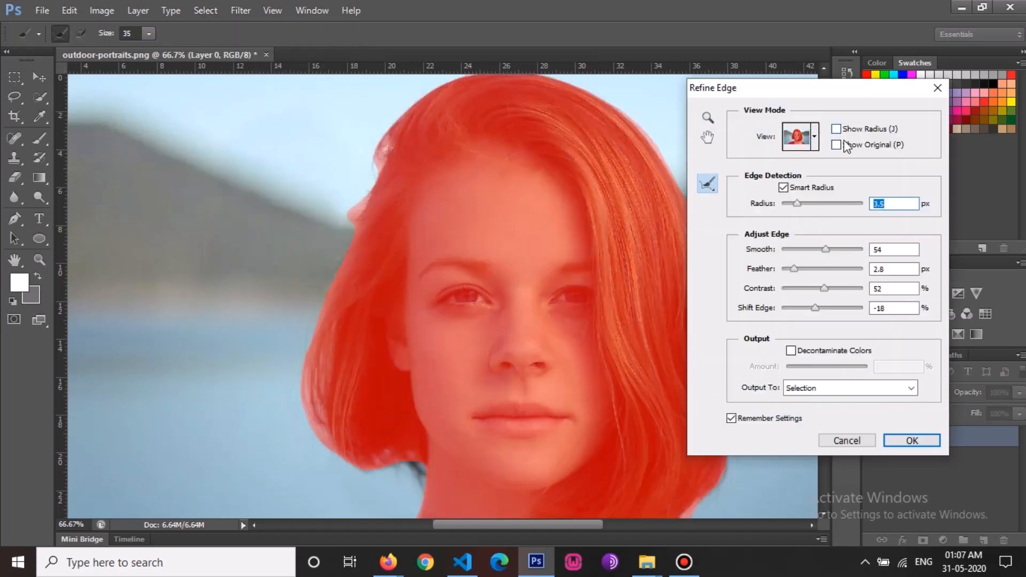
mouse_move(425, 126)
left_mouse_down()
mouse_move(392, 125)
mouse_move(377, 154)
mouse_move(328, 321)
mouse_move(328, 430)
left_mouse_up()
mouse_move(310, 366)
left_mouse_down()
mouse_move(324, 428)
mouse_move(346, 455)
left_mouse_up()
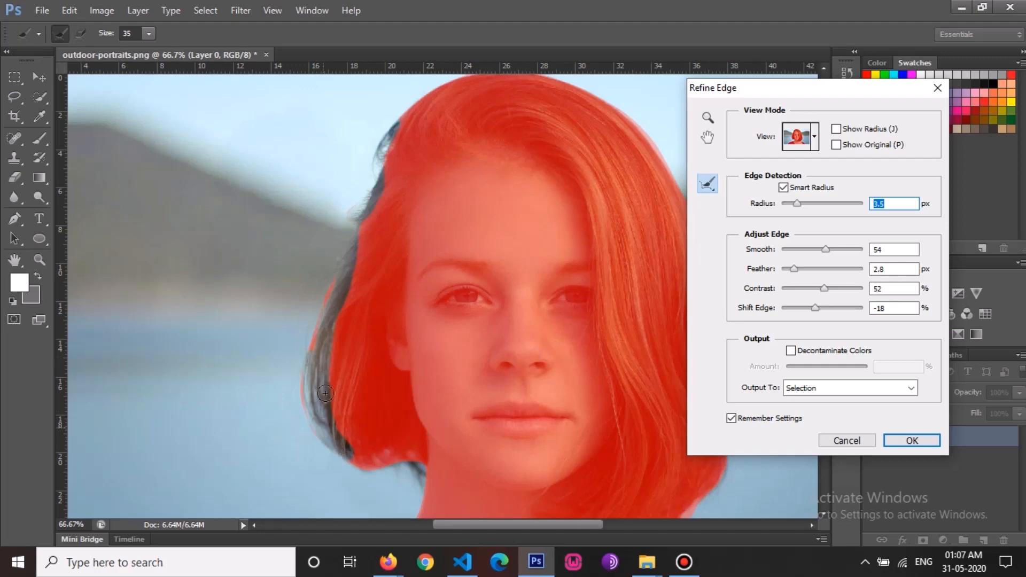
scroll(336, 406, "down", 2)
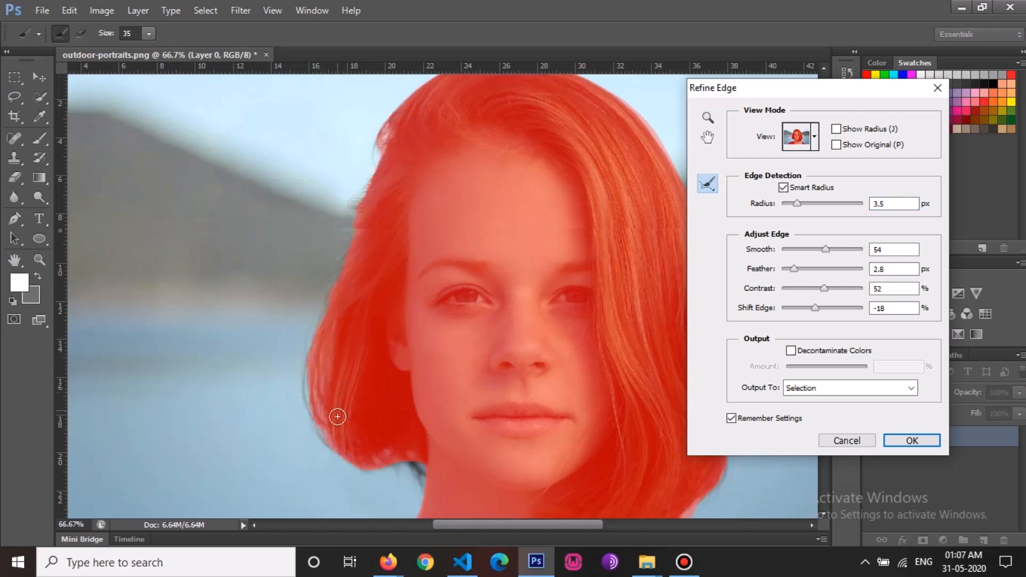
mouse_move(355, 409)
left_mouse_down()
mouse_move(403, 417)
mouse_move(411, 430)
left_mouse_up()
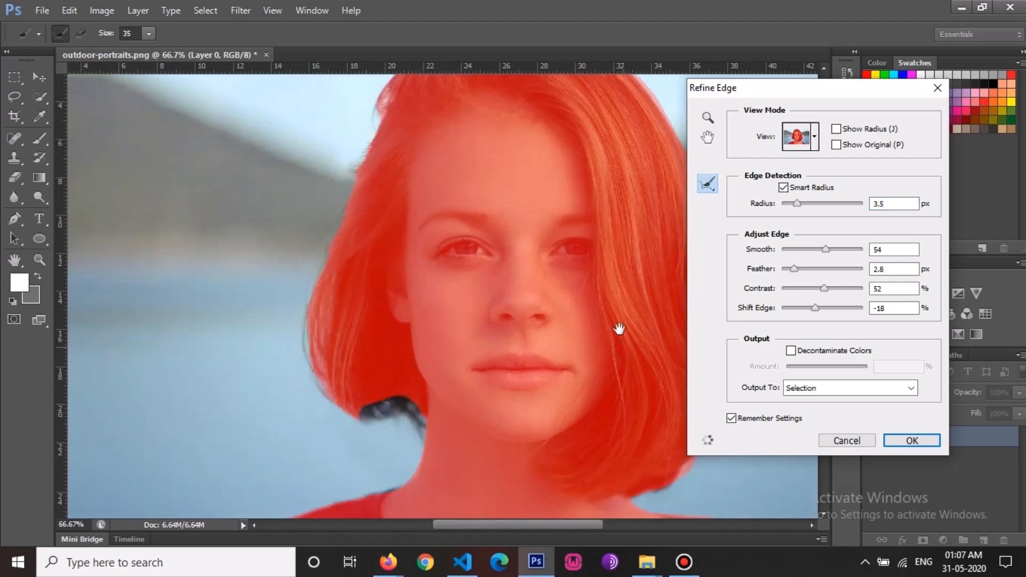
Step: Brush the refine radius along the right-side hair edge, from the crown past the loose strand to the lower curl at the neck
left_click_drag(618, 329, 299, 356)
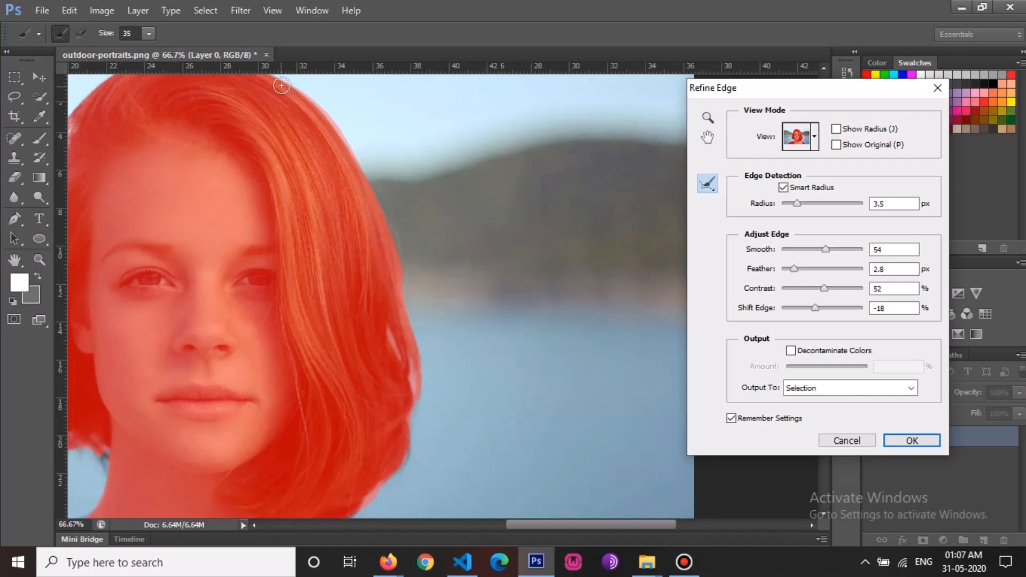
mouse_move(282, 86)
left_mouse_down()
mouse_move(338, 142)
mouse_move(373, 208)
left_mouse_up()
left_click_drag(407, 305, 419, 402)
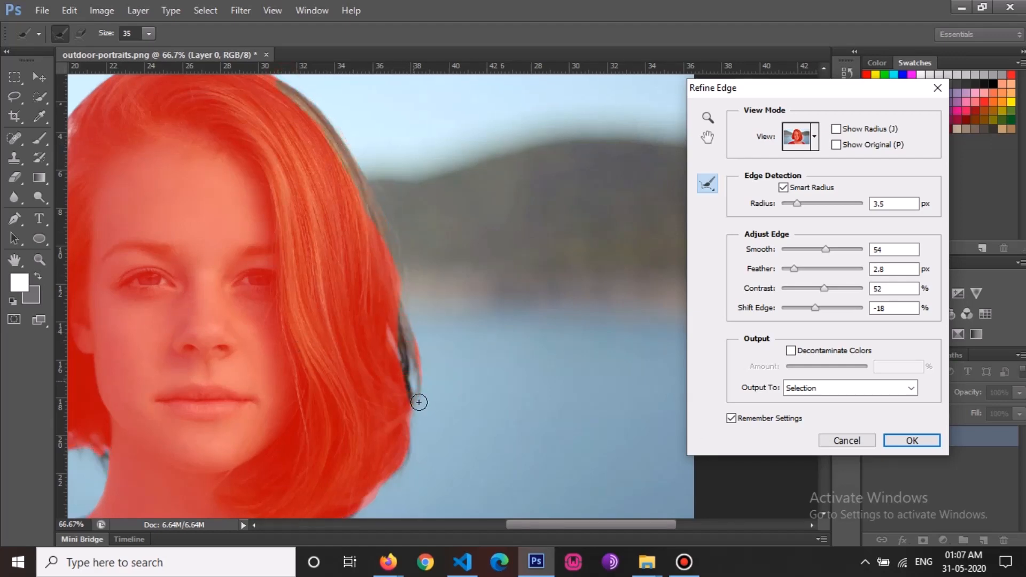
mouse_move(403, 355)
left_mouse_down()
mouse_move(421, 409)
mouse_move(405, 459)
mouse_move(347, 510)
left_mouse_up()
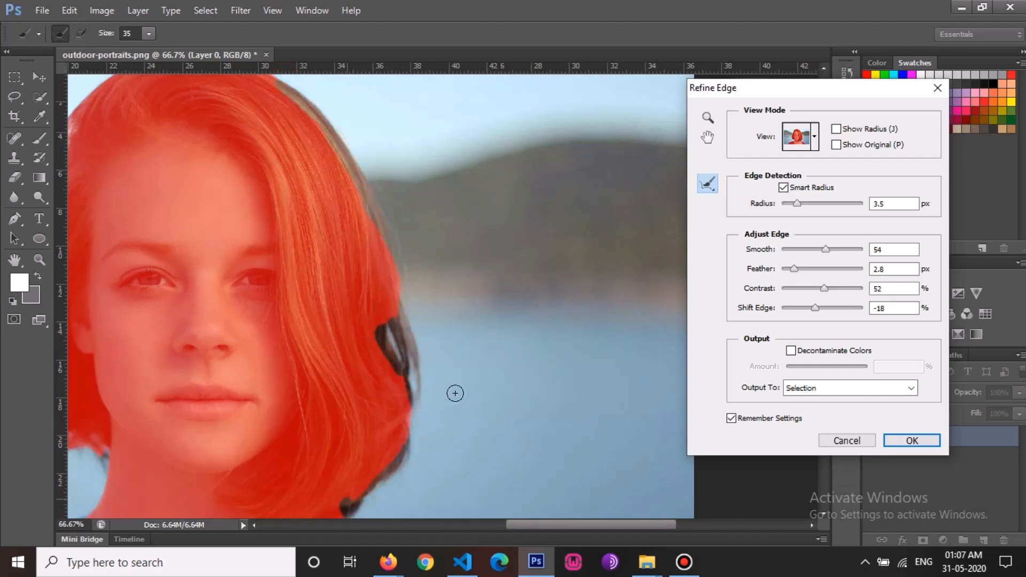
scroll(393, 396, "down", 3)
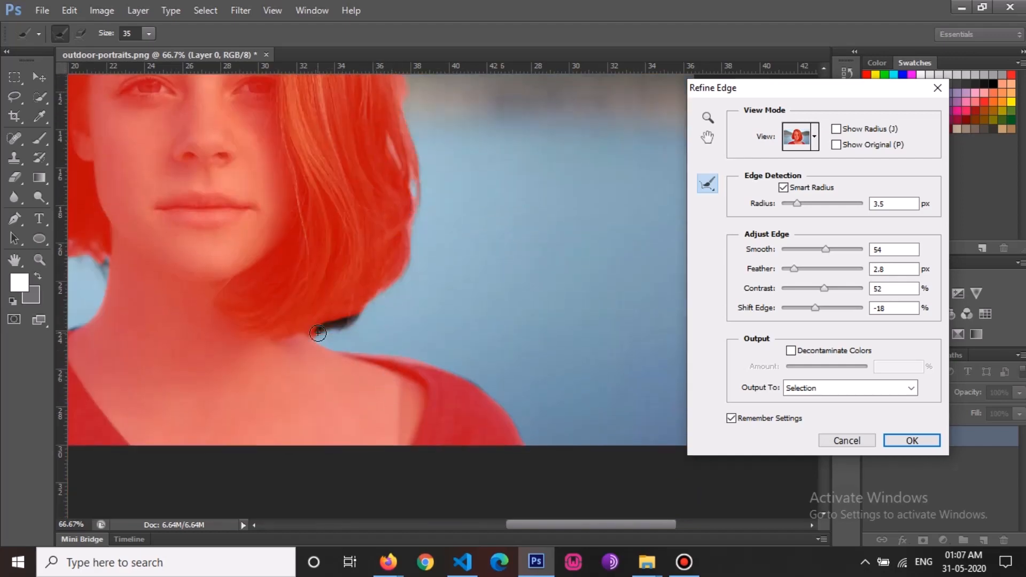
mouse_move(389, 287)
left_mouse_down()
mouse_move(366, 305)
mouse_move(410, 284)
left_mouse_up()
Step: Set the edge Radius to 6.8 px, Smooth to 57 and Feather to 3.6 px, and apply the refinement to the selection
left_click_drag(805, 204, 807, 204)
left_click_drag(826, 249, 799, 271)
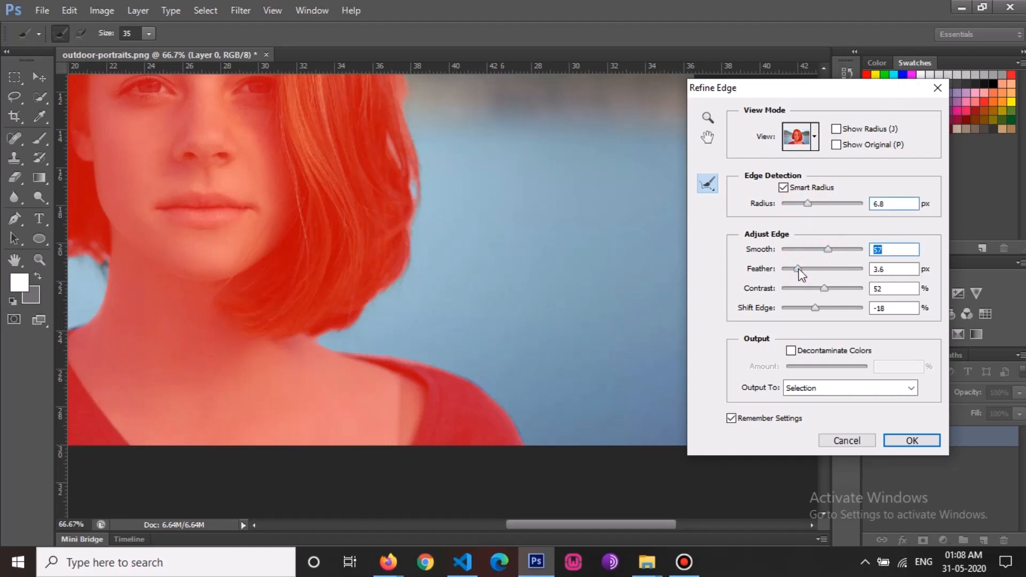
left_click(909, 441)
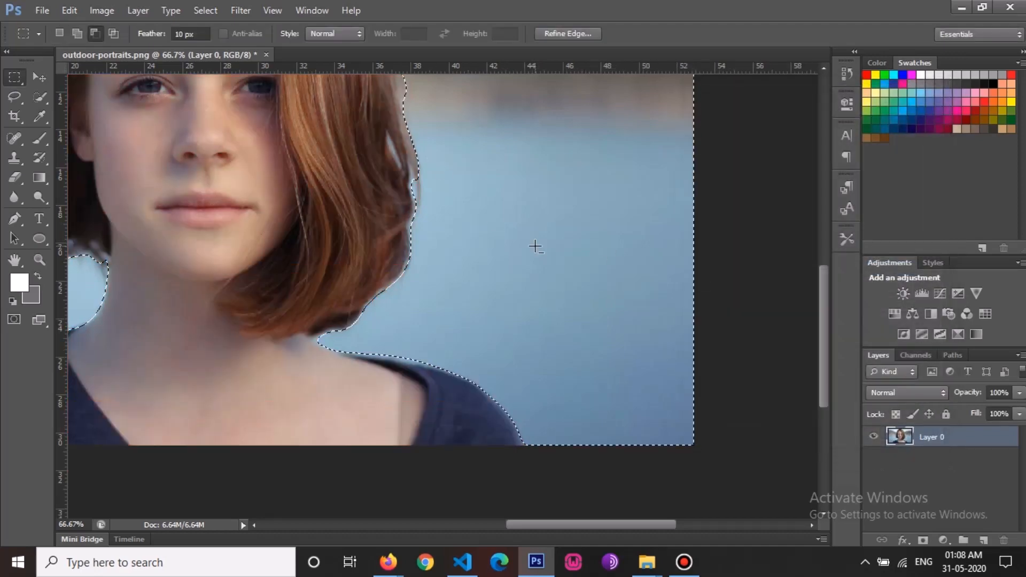
Step: Fit the whole photo in view and delete the selected background from Layer 0
key("ctrl+0")
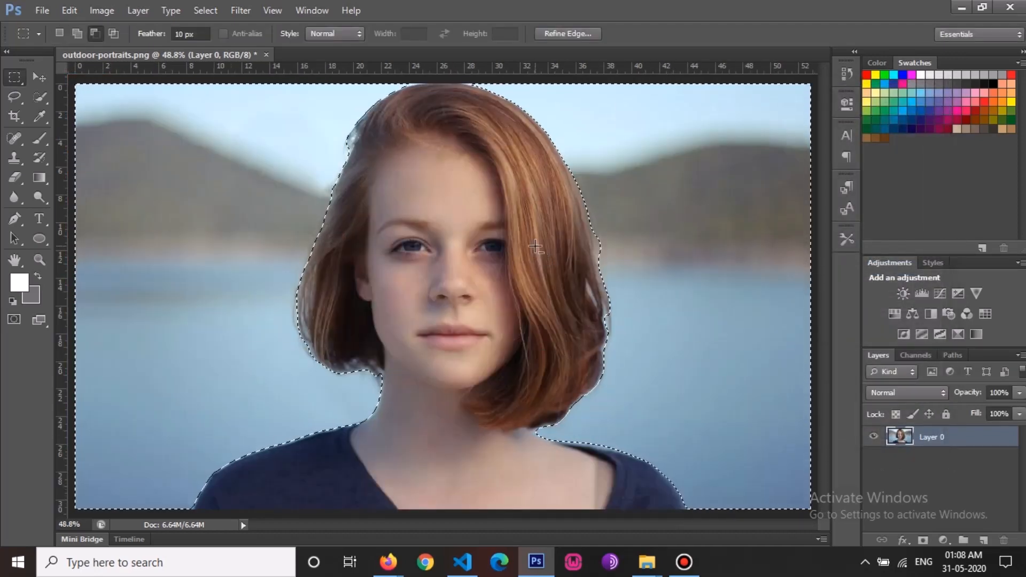
key("Delete")
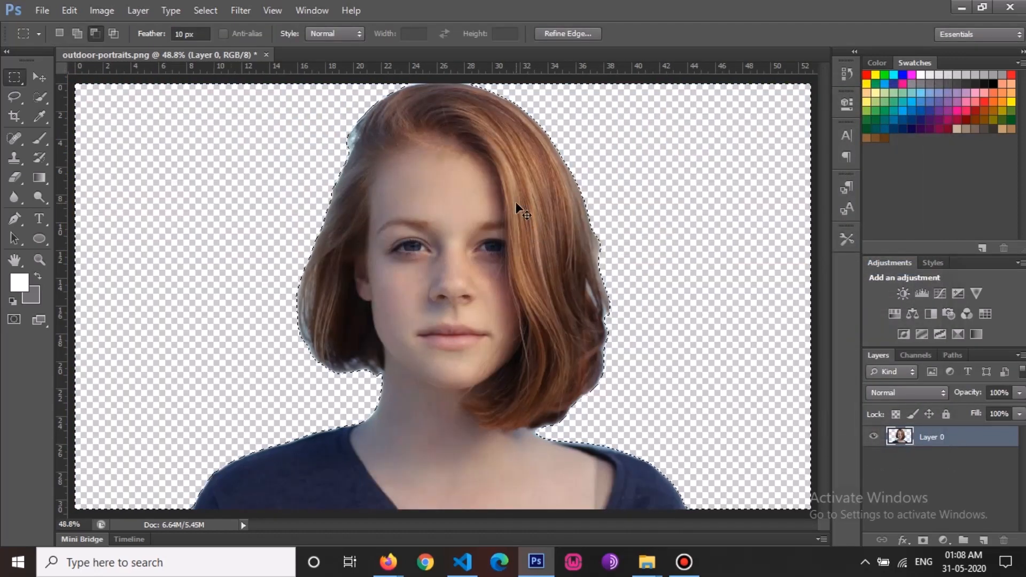
Step: Deselect the removed background area around the cut-out portrait
key("ctrl+d")
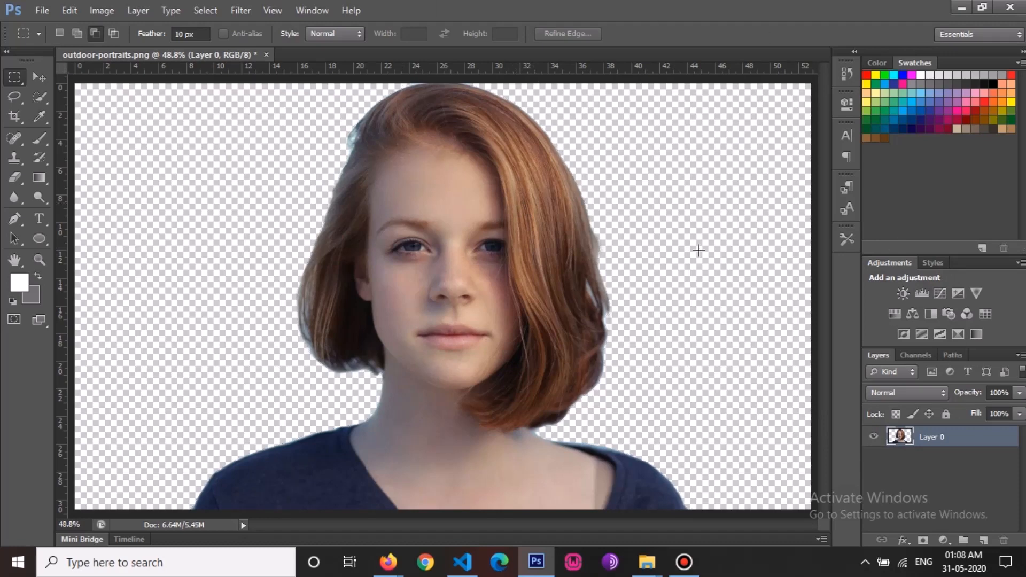
key("ctrl+shift+n")
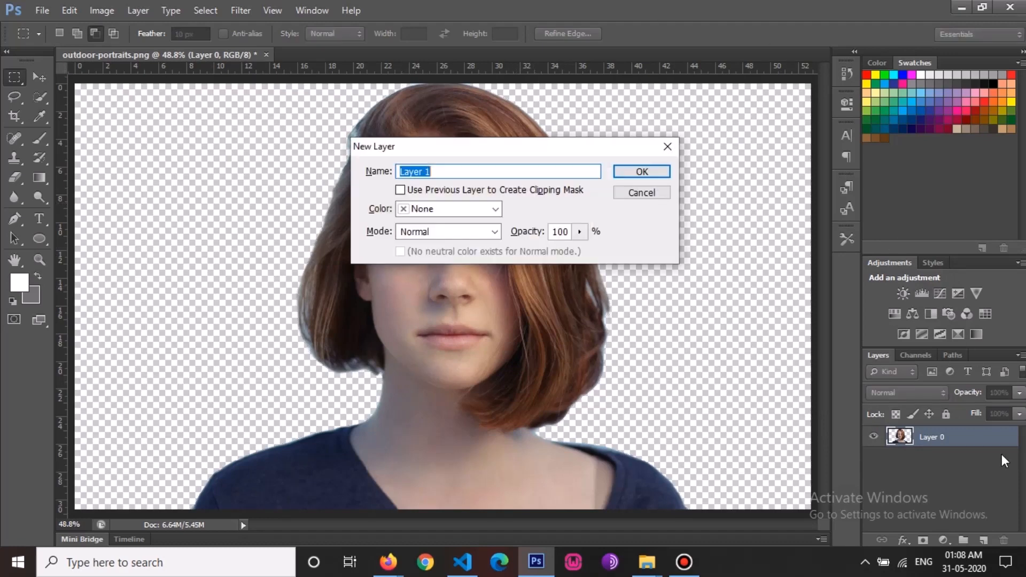
left_click(647, 197)
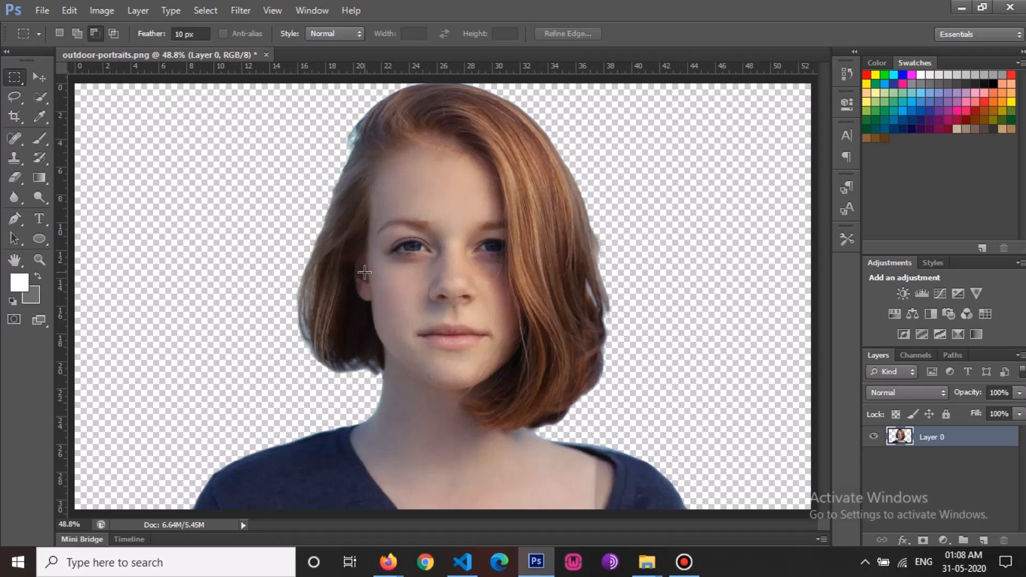
key("v")
left_click(43, 10)
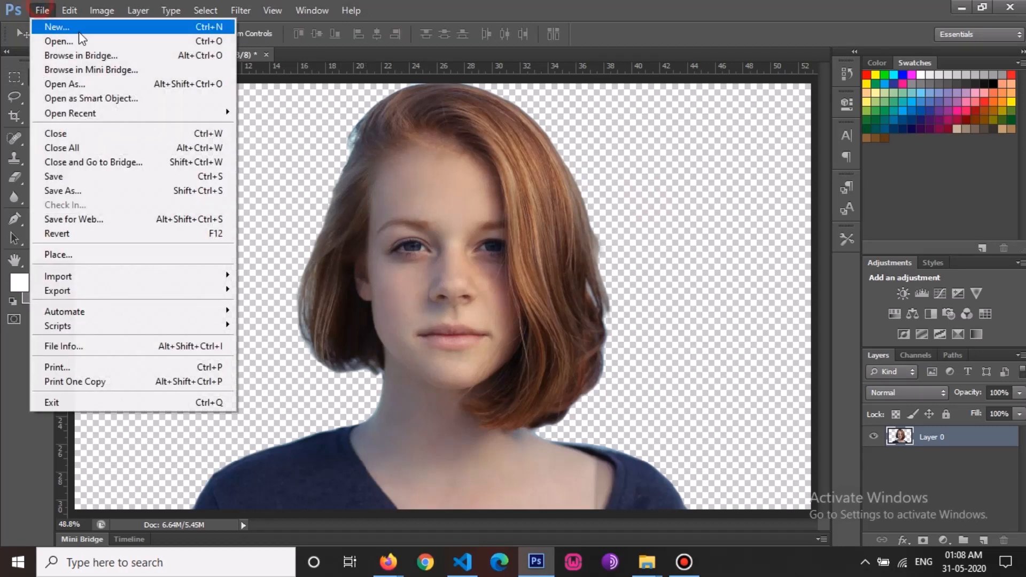
left_click(75, 28)
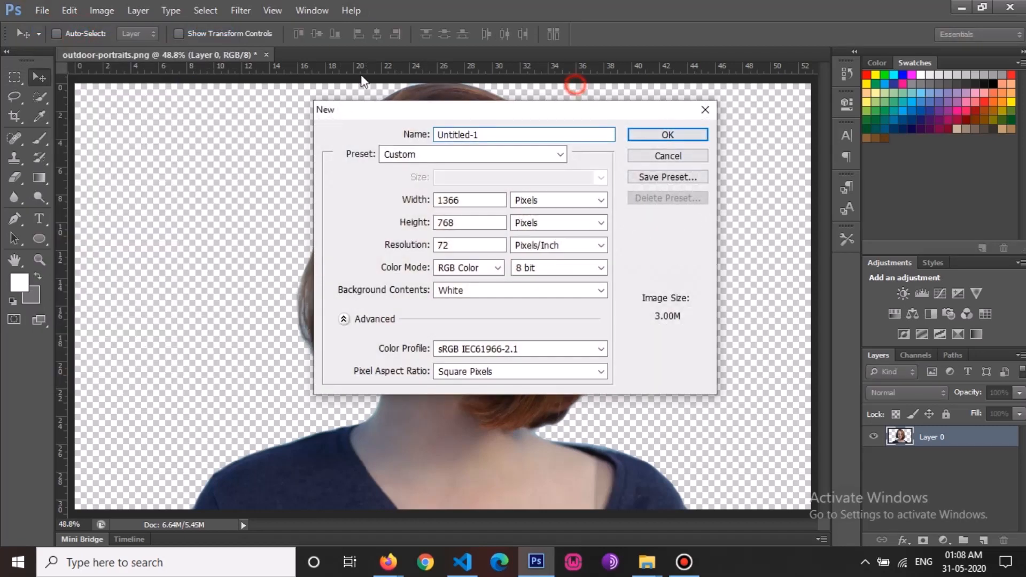
left_click(705, 109)
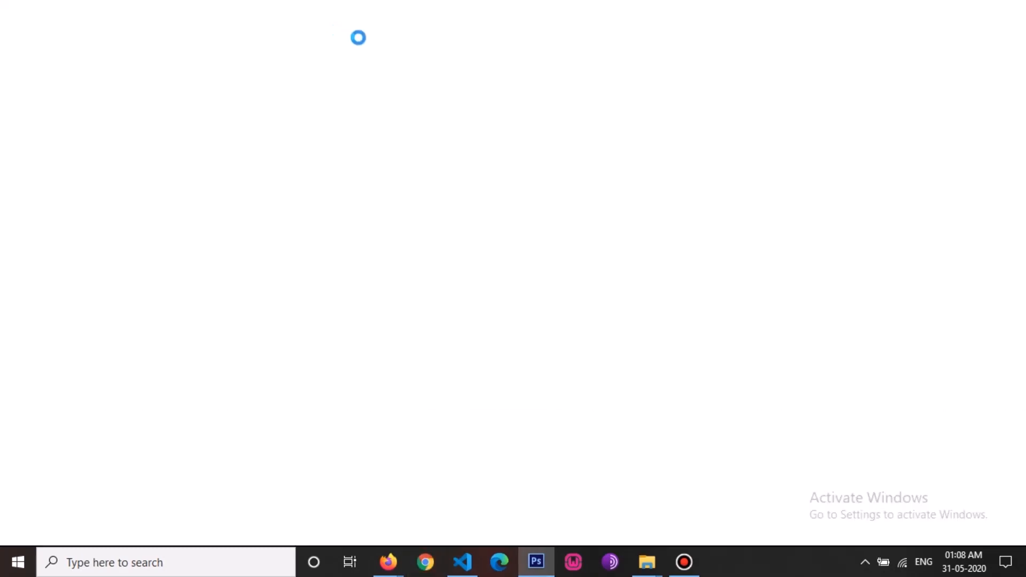
Step: Switch to Chrome, search Google for "background images" and open the preview of Unsplash's blurred blue background among the image results
left_click(332, 41)
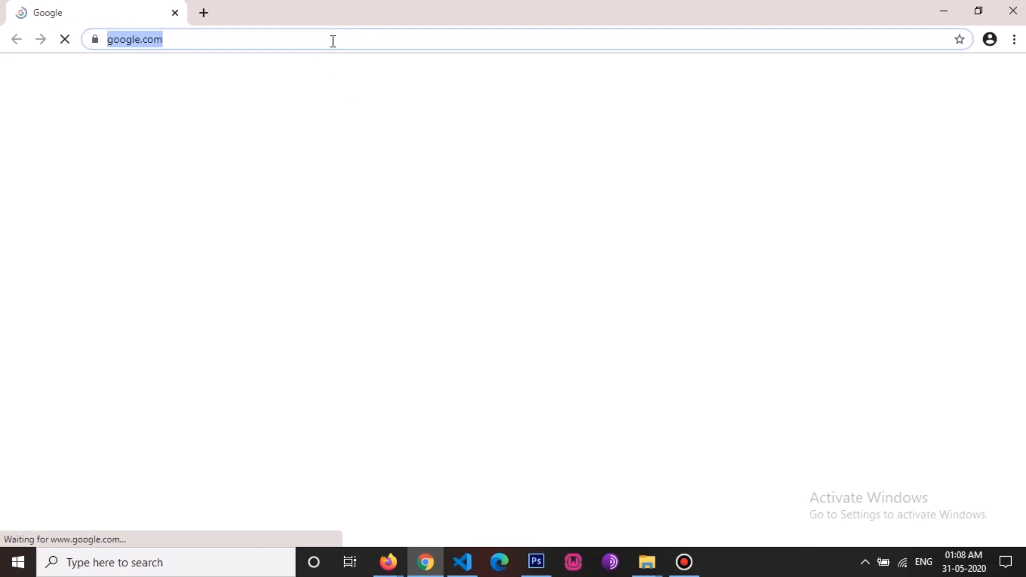
type("background images")
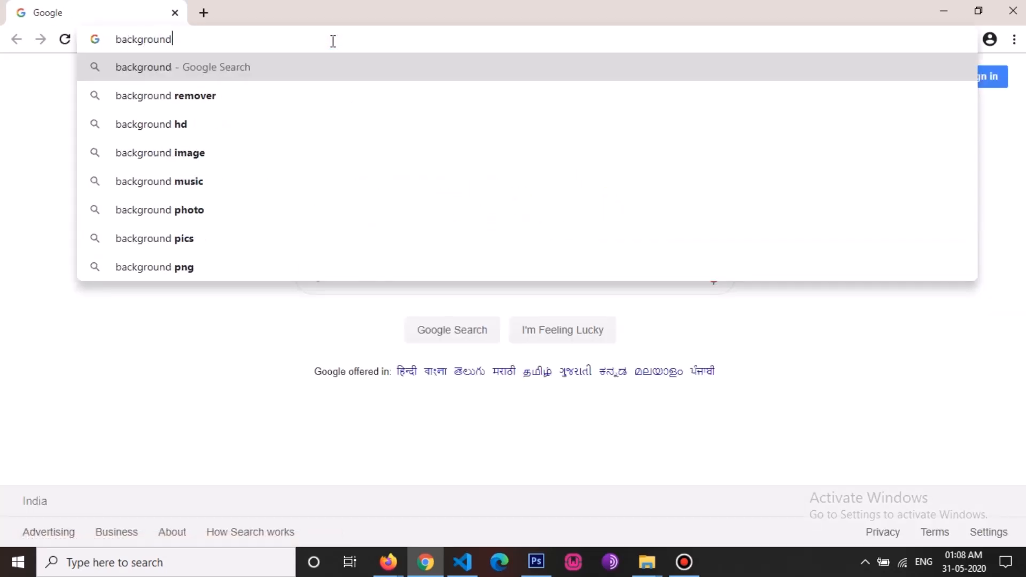
key("Return")
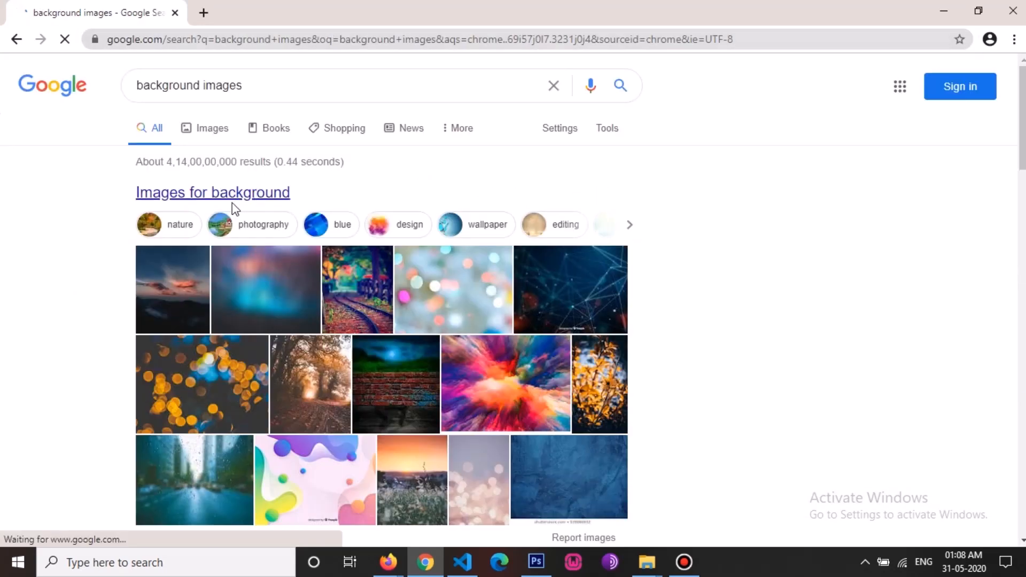
left_click(229, 295)
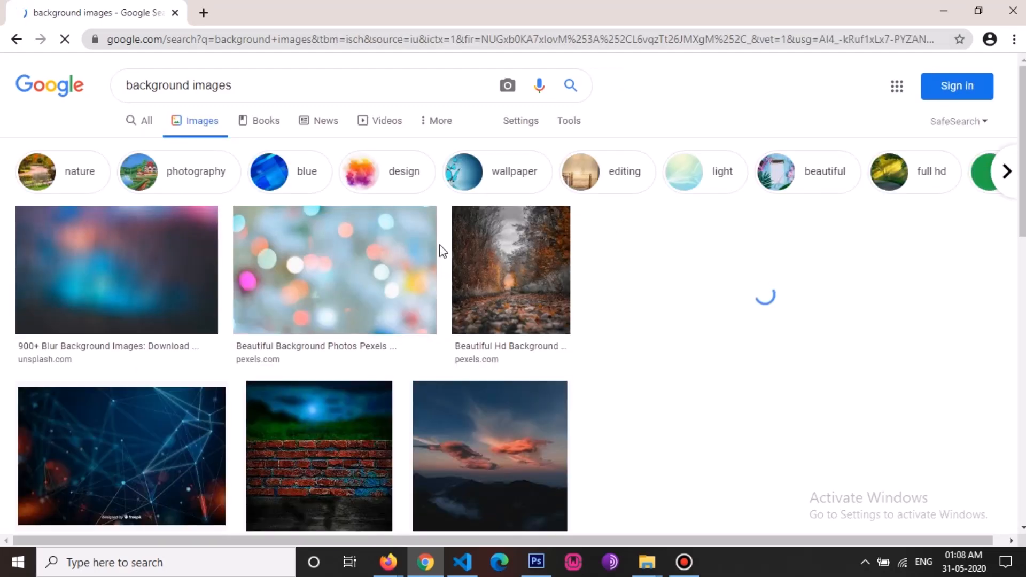
left_click(137, 290)
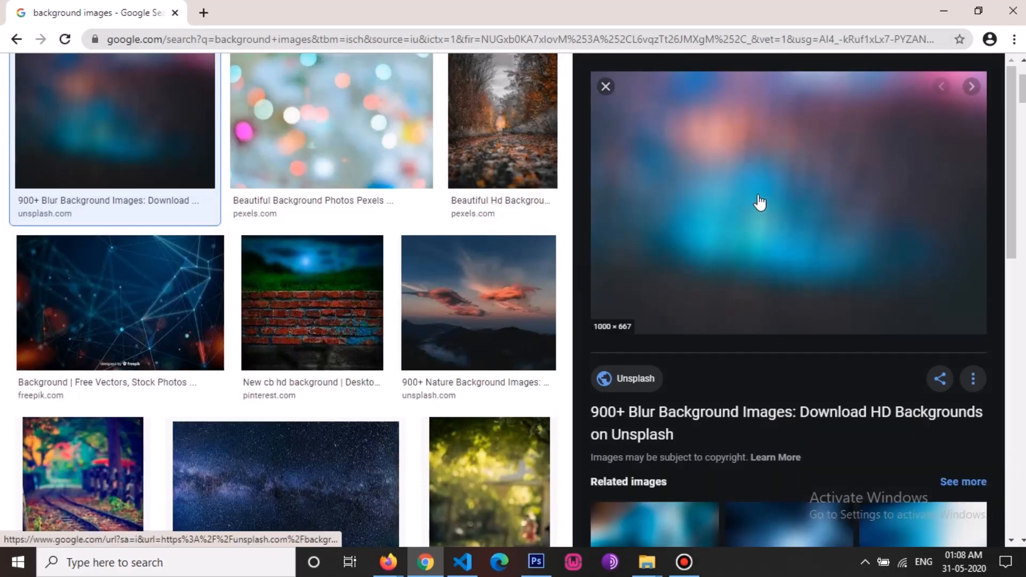
Step: Save the previewed blurred background image to the Desktop as a JPEG, keeping the suggested file name
right_click(757, 195)
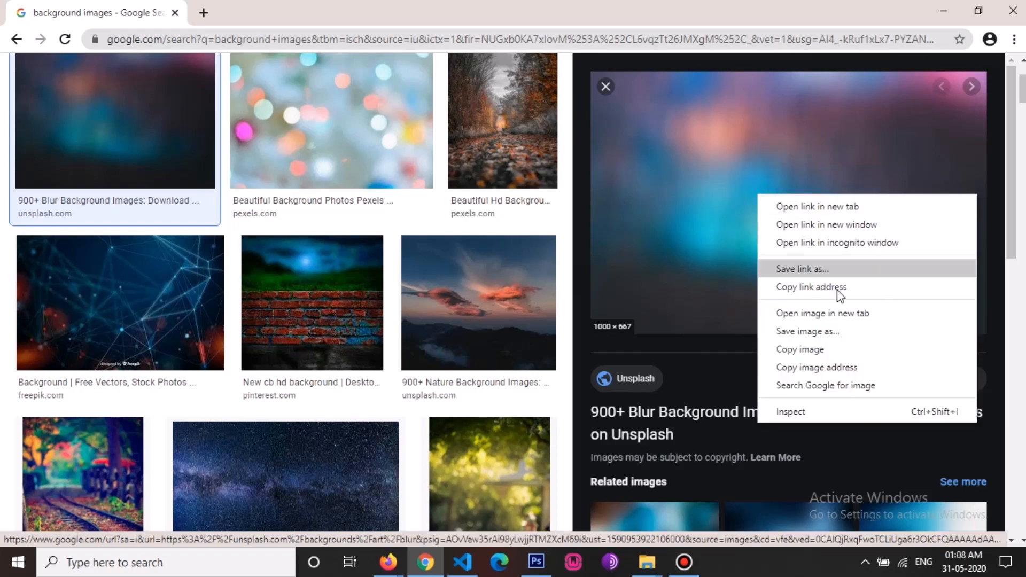
left_click(822, 331)
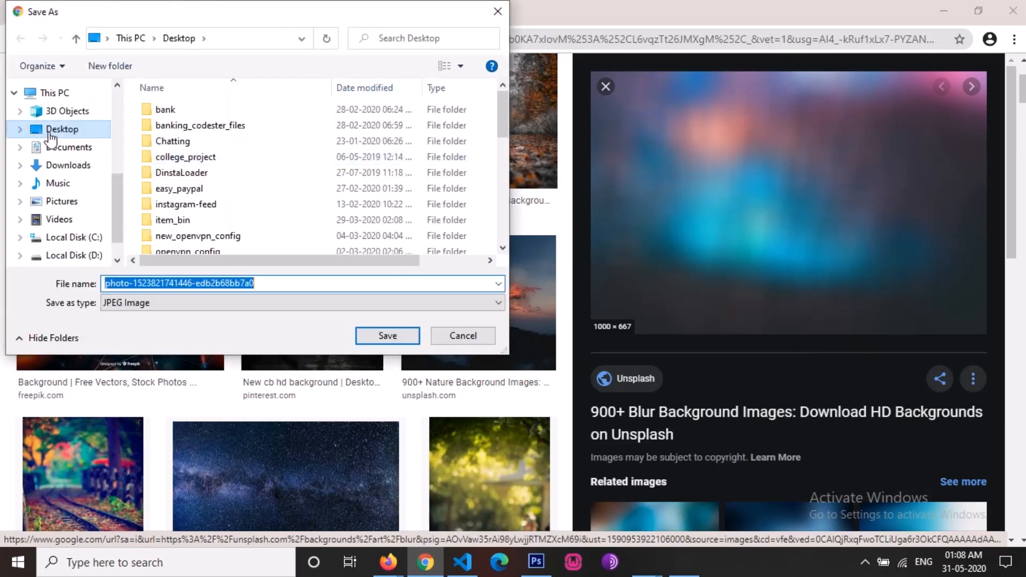
left_click(384, 336)
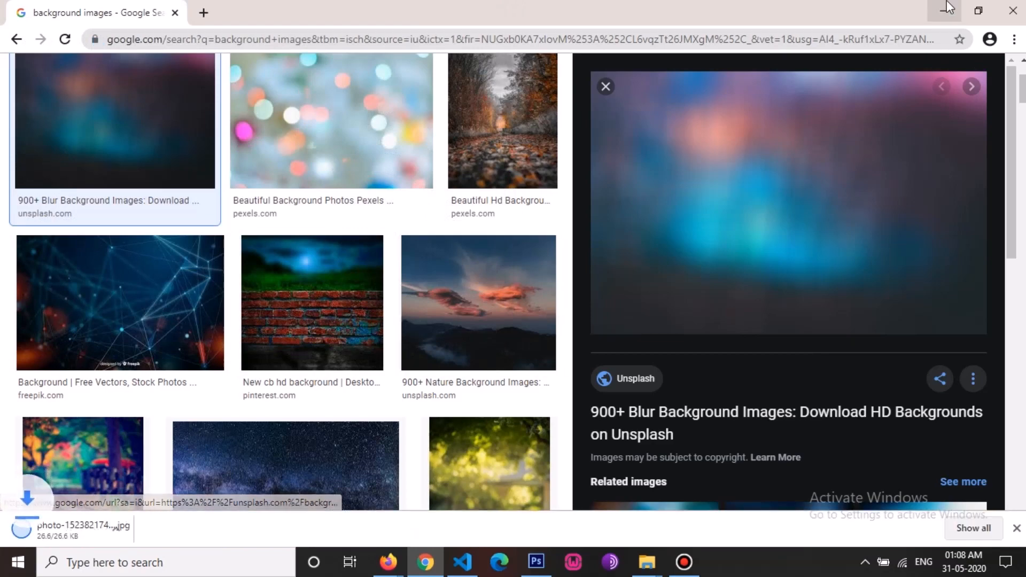
Step: Return to Photoshop, place the saved image from the desktop into the portrait document, and enlarge it to about 215.5% to cover the canvas
left_click(946, 7)
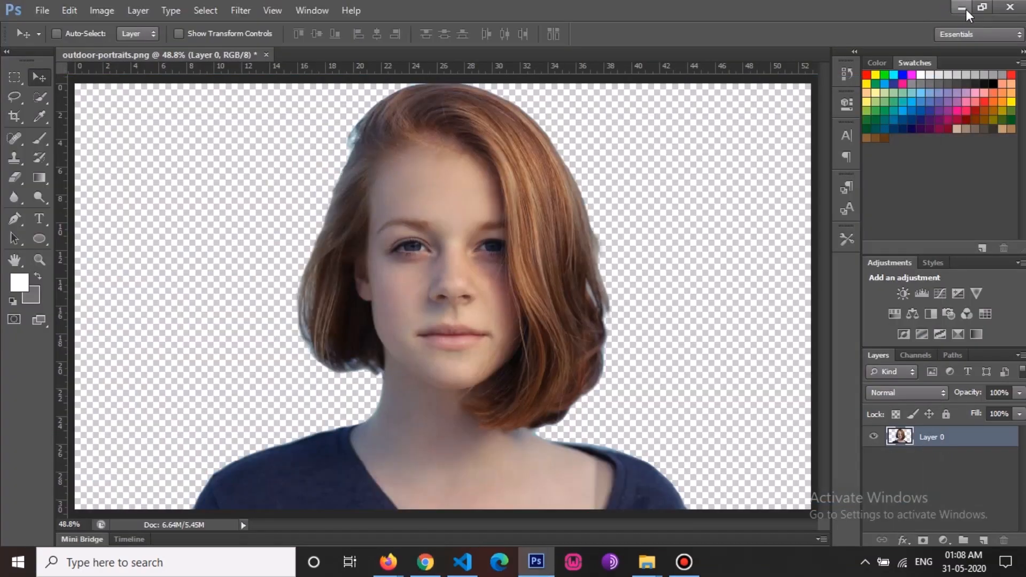
left_click(963, 9)
left_click_drag(423, 231, 669, 262)
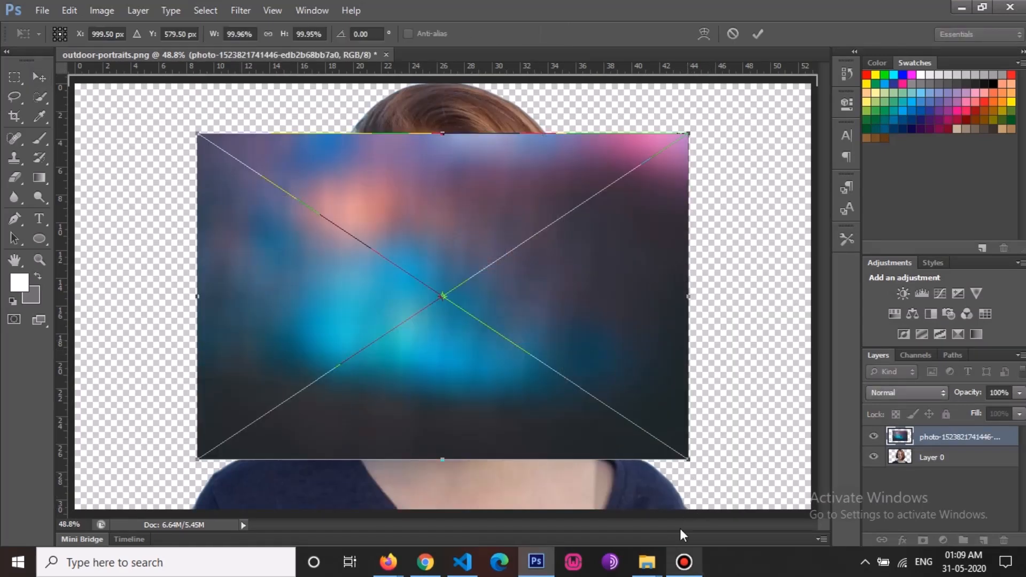
left_click_drag(687, 469, 973, 572)
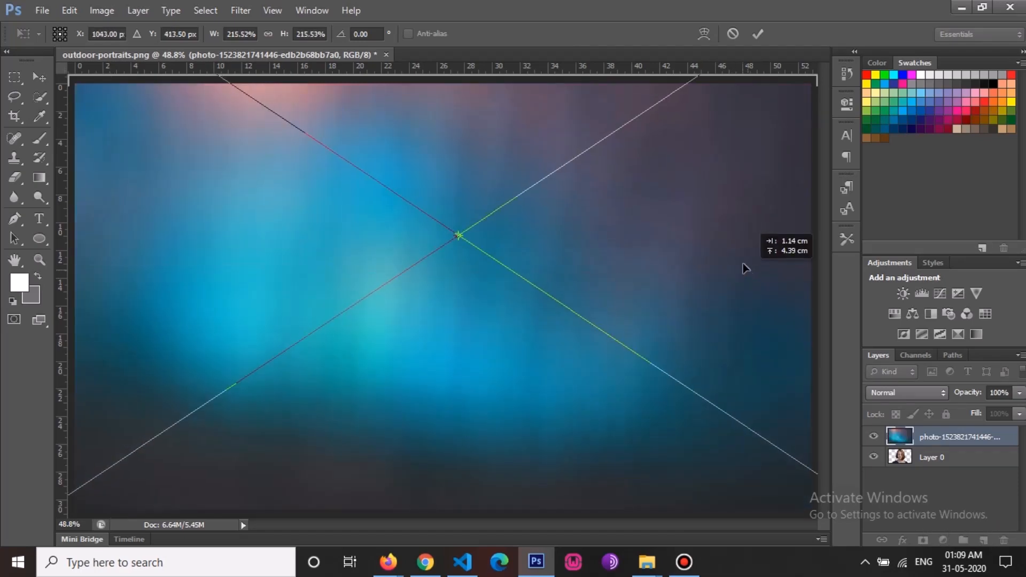
left_click(758, 34)
Step: Move the placed blurred background layer beneath Layer 0 so it sits behind the portrait
left_click_drag(925, 441, 928, 479)
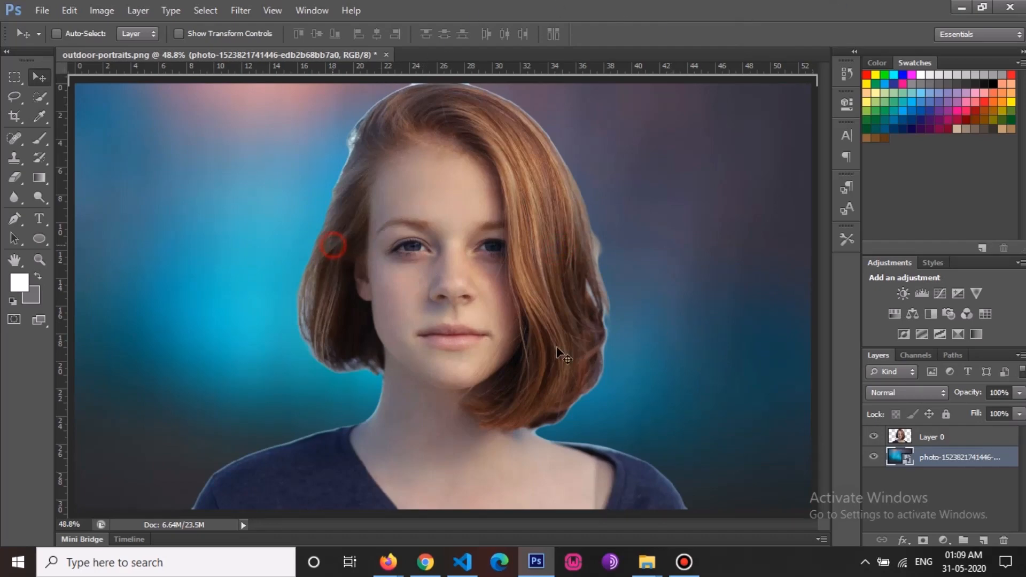
key("ctrl+minus")
key("ctrl+minus")
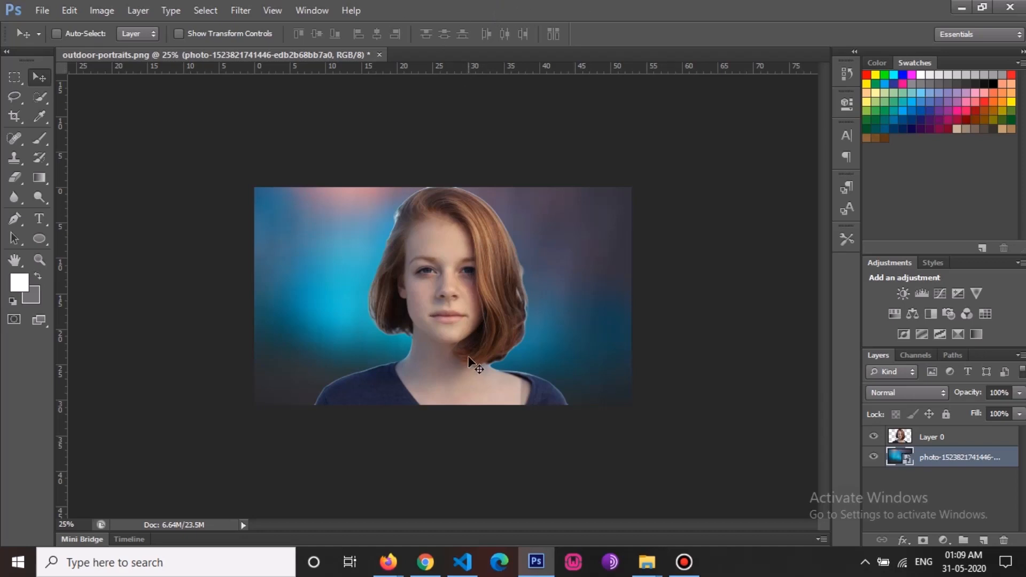
mouse_move(578, 1)
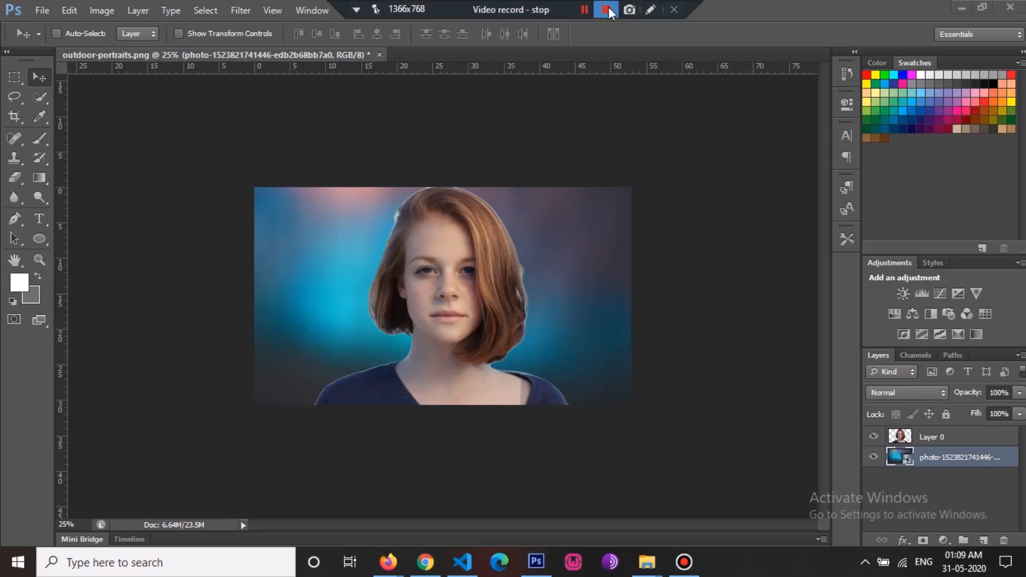